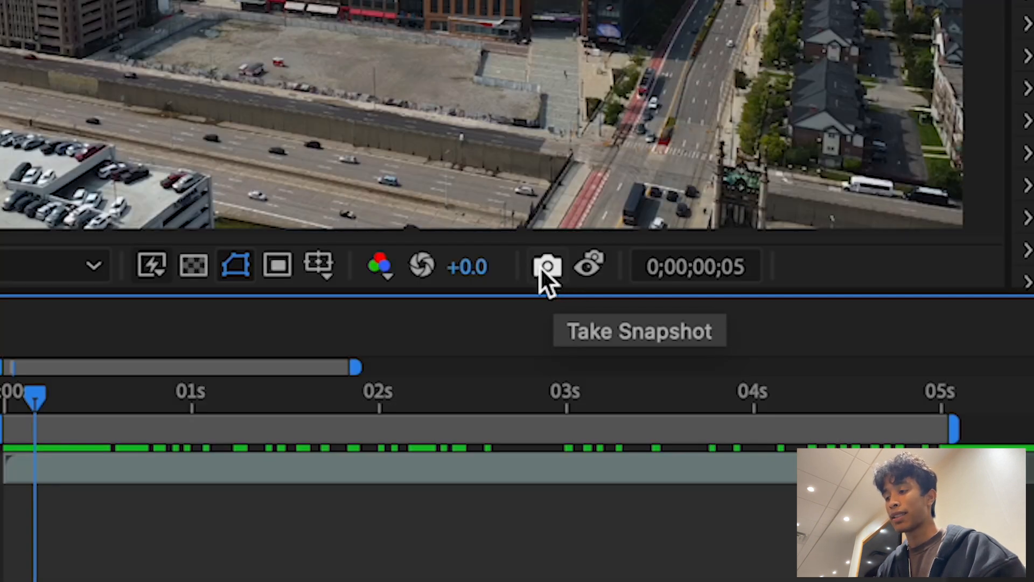
Step: Take a snapshot of the current drone frame and bring Photoshop to the front
click(545, 266)
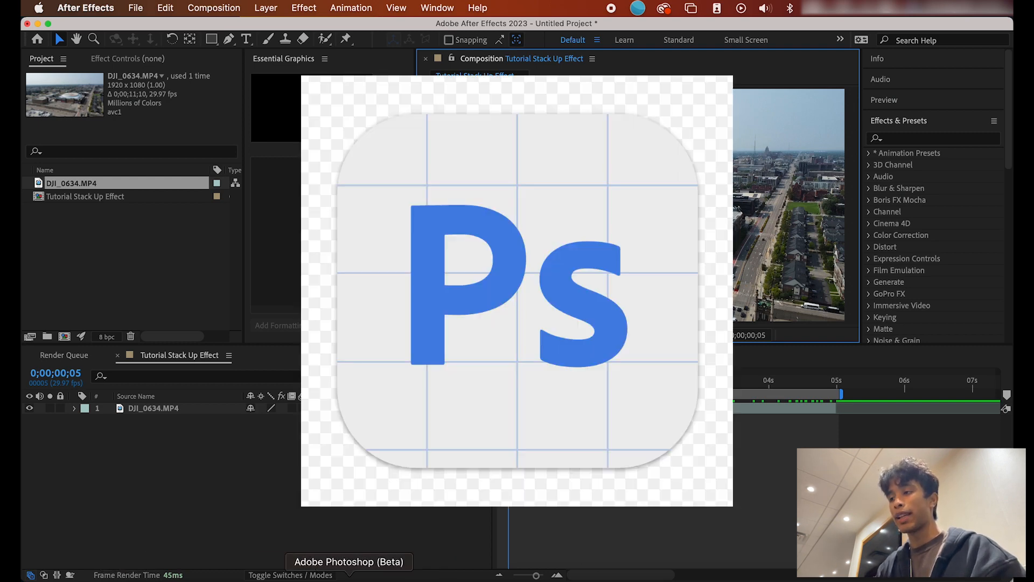
click(349, 579)
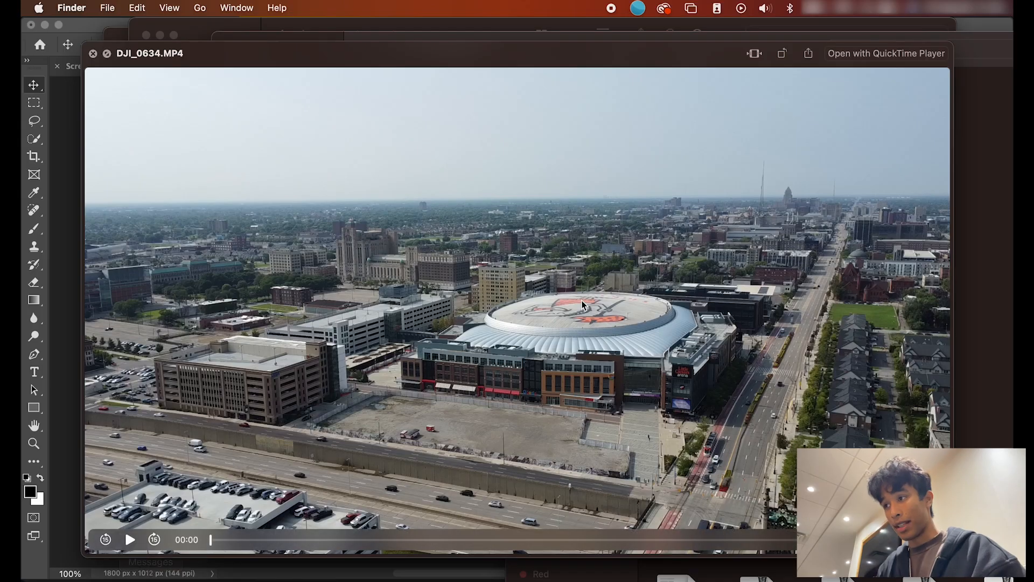
Step: Place the drone-frame screenshot as a smart object stretched to fill the 1800 x 1012 canvas
key(space)
click(244, 90)
click(247, 108)
click(245, 90)
drag(478, 108, 219, 199)
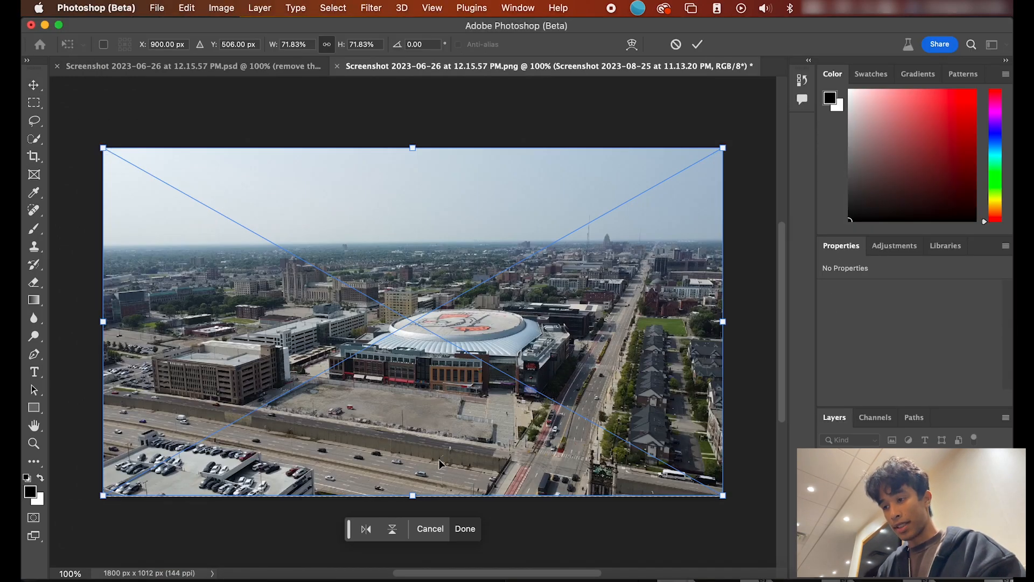
drag(419, 492, 415, 501)
key(Return)
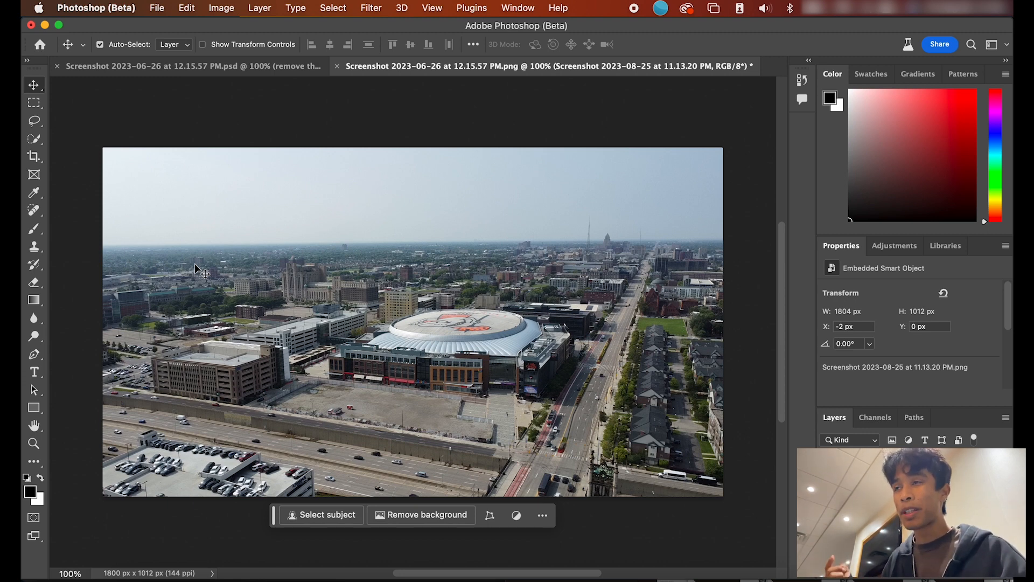
key(super+plus)
key(super+minus)
key(m)
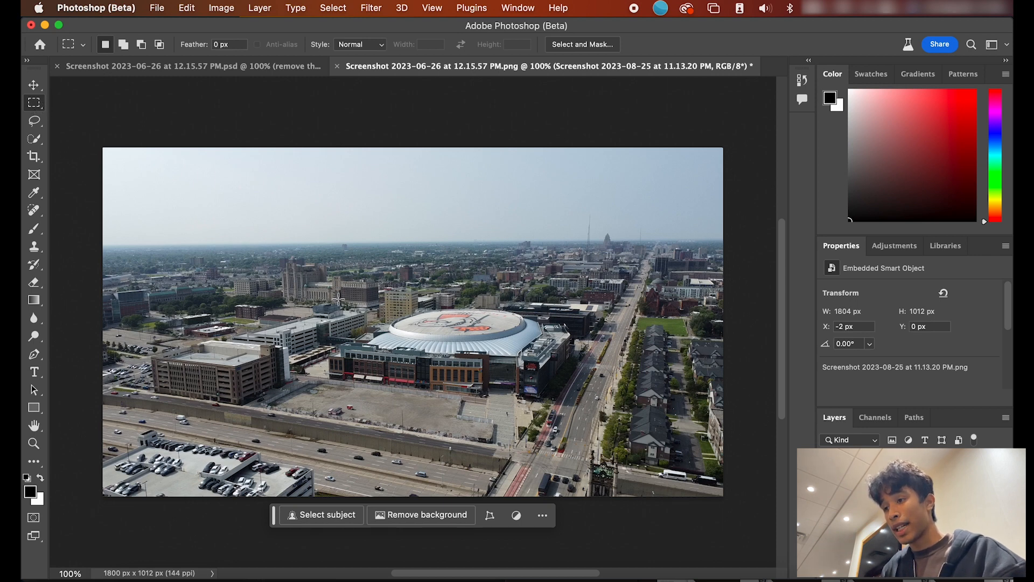
Step: Select the arena and Generative Fill it with 'remove this building and put an empty lot'
drag(323, 294, 583, 409)
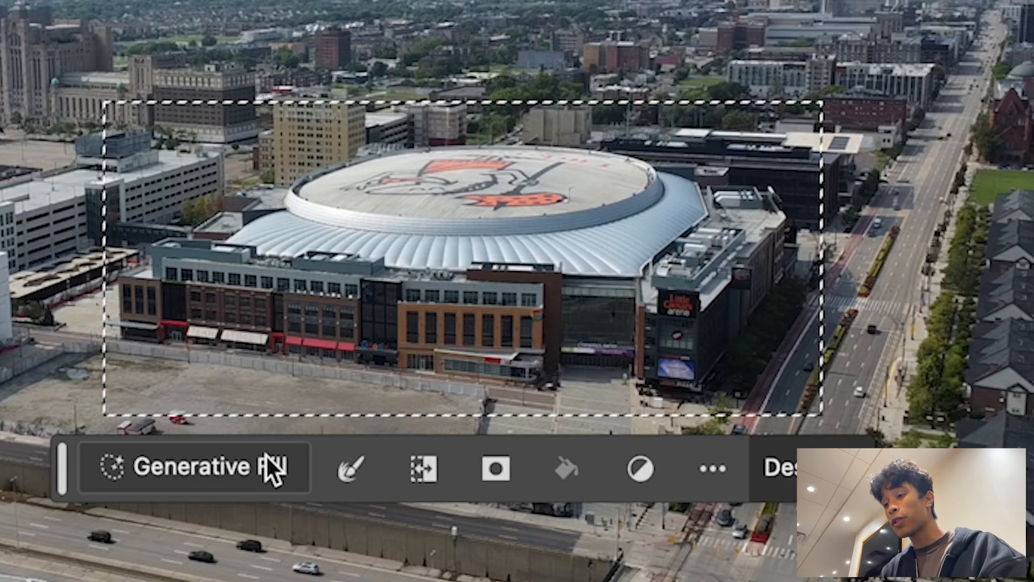
click(266, 454)
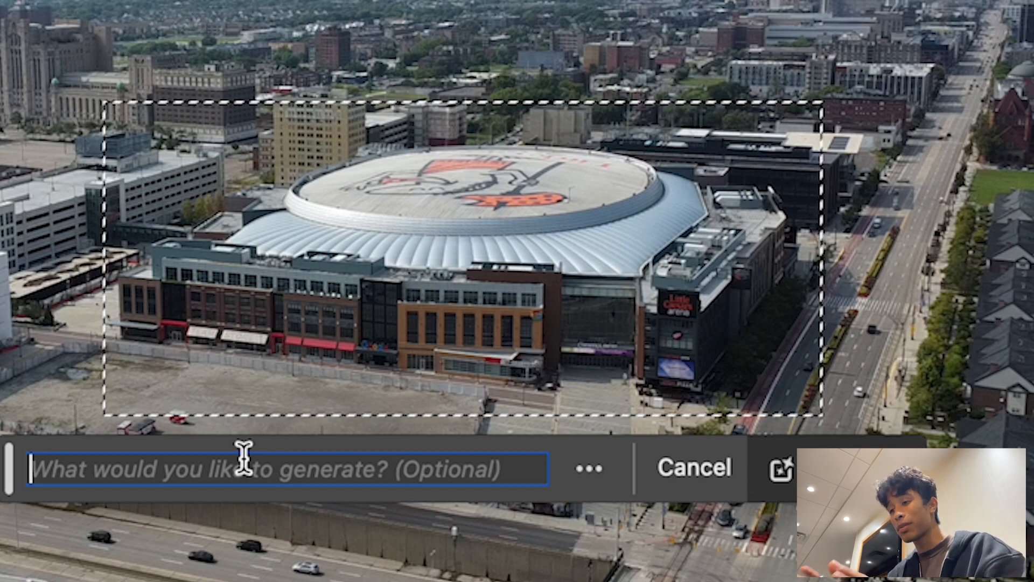
text(re)
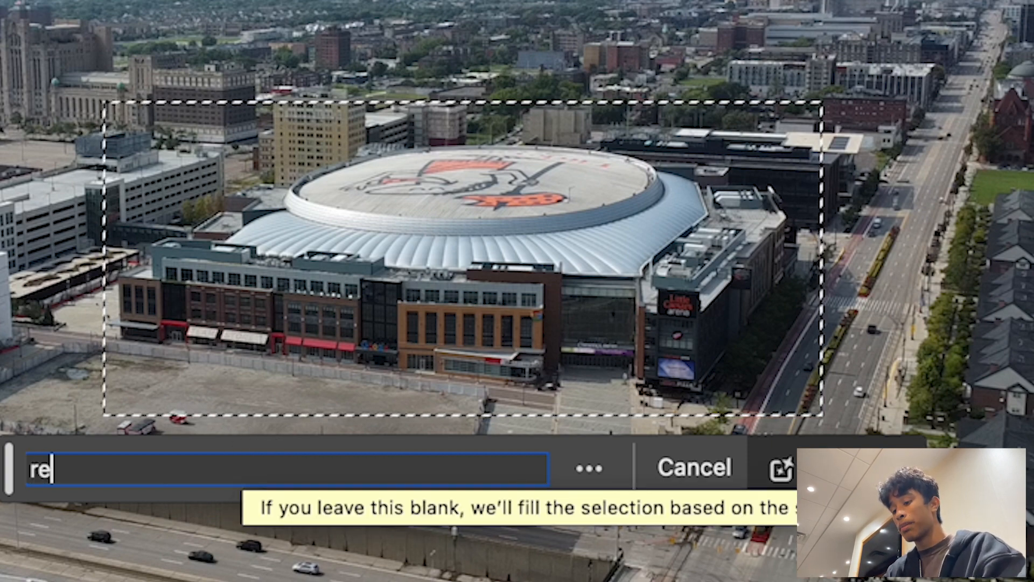
text(move this buil)
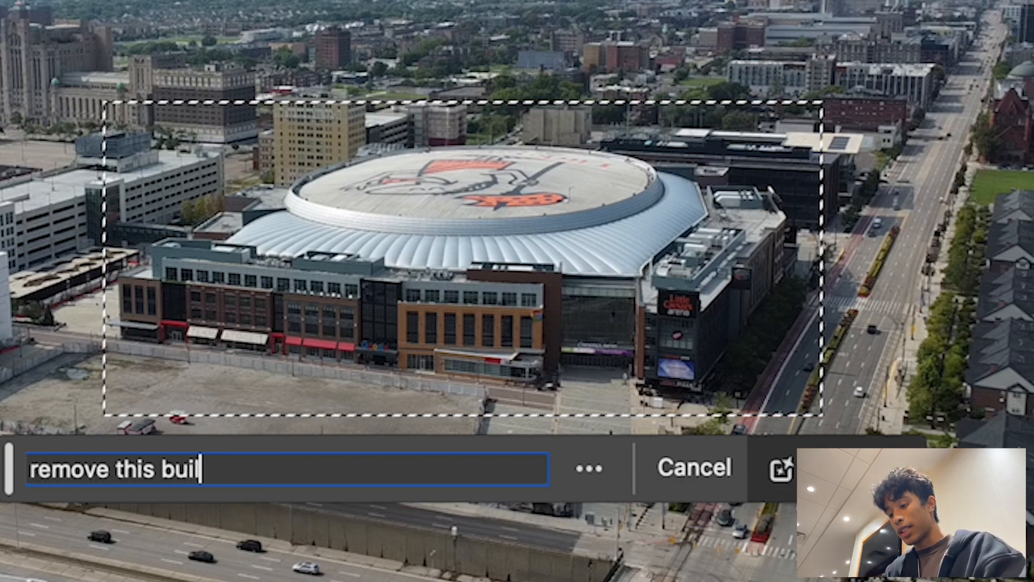
text(ding and put an empt)
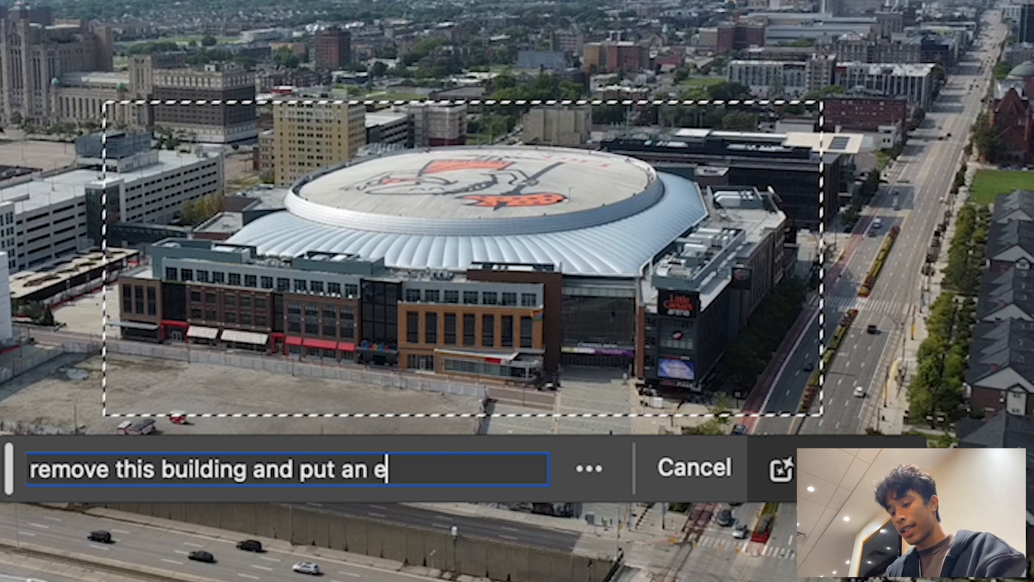
text(y lot)
key(Return)
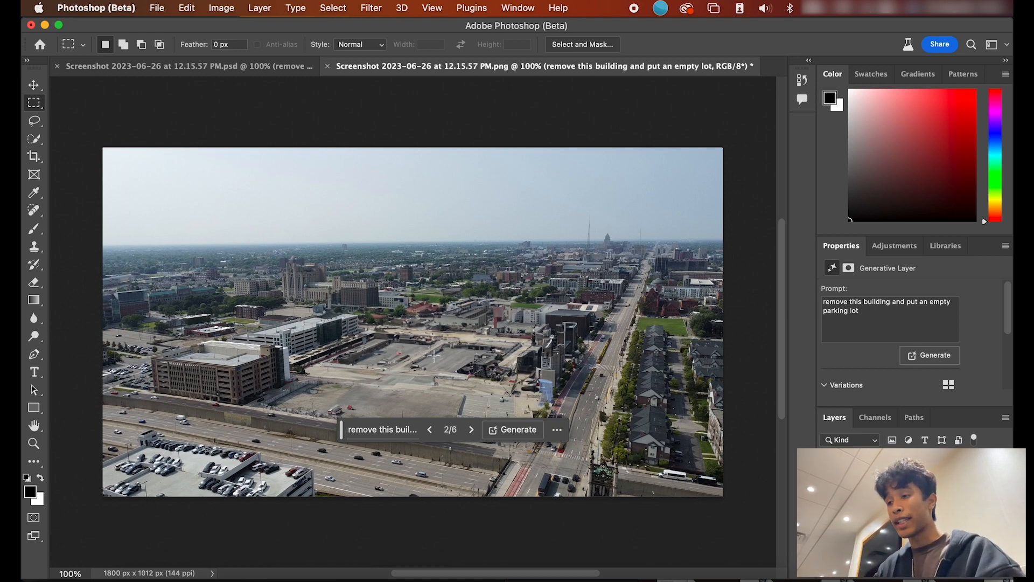
Step: Quick Export the image as PNG and switch to Chrome
click(157, 7)
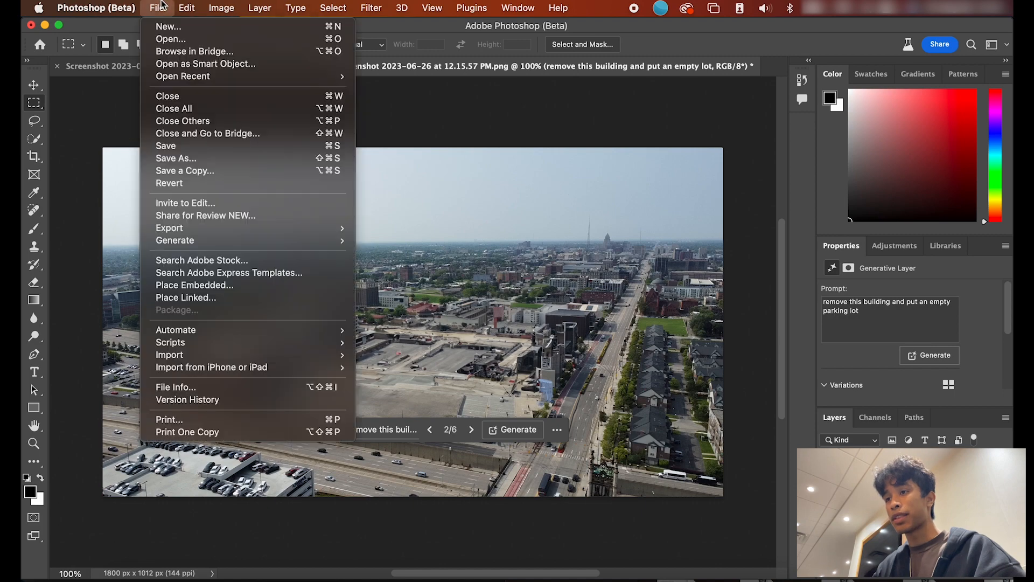
mouse_move(223, 235)
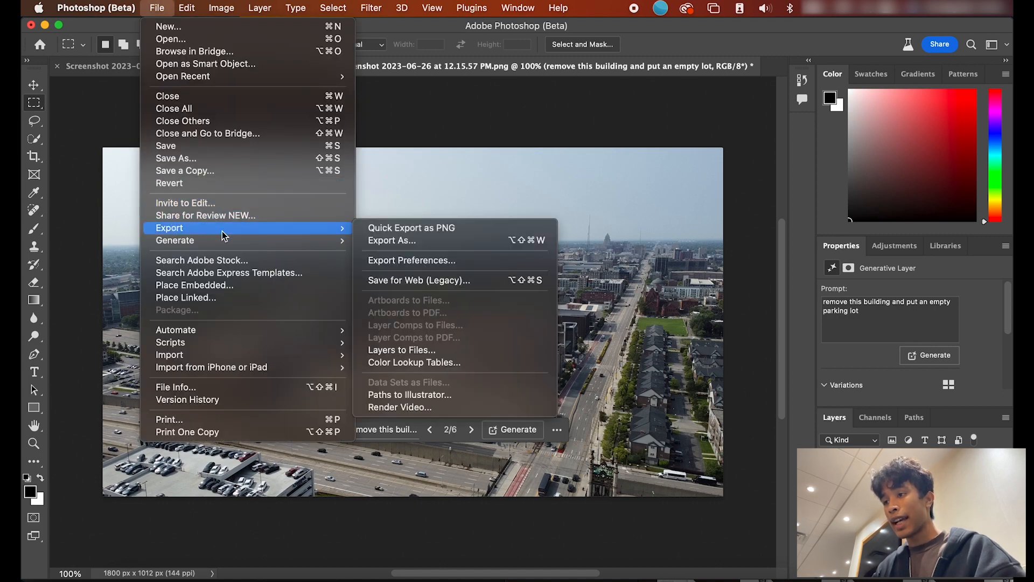
click(372, 228)
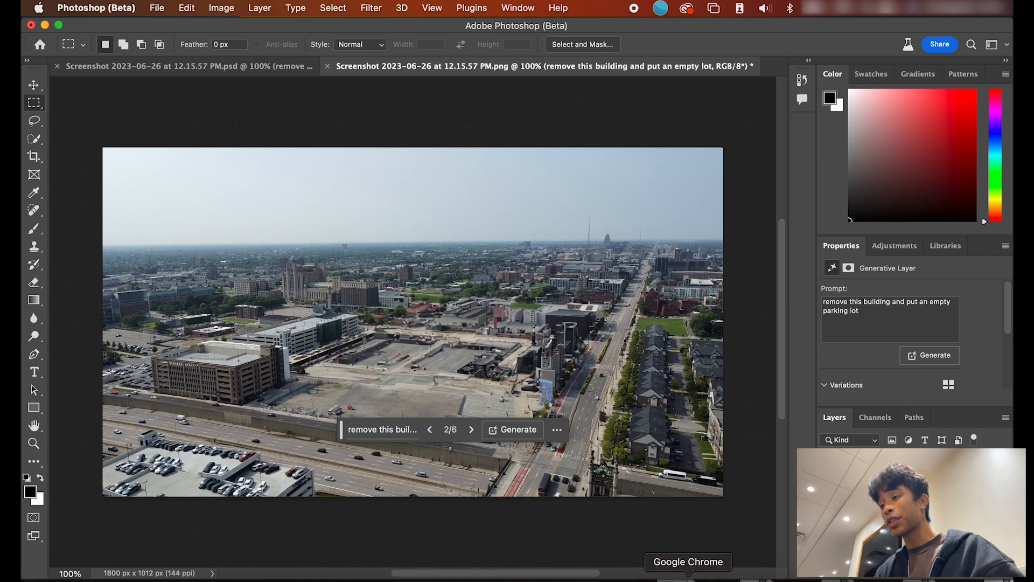
click(688, 577)
Step: Log in to the Runway dashboard and bring up its video editing tools
click(371, 103)
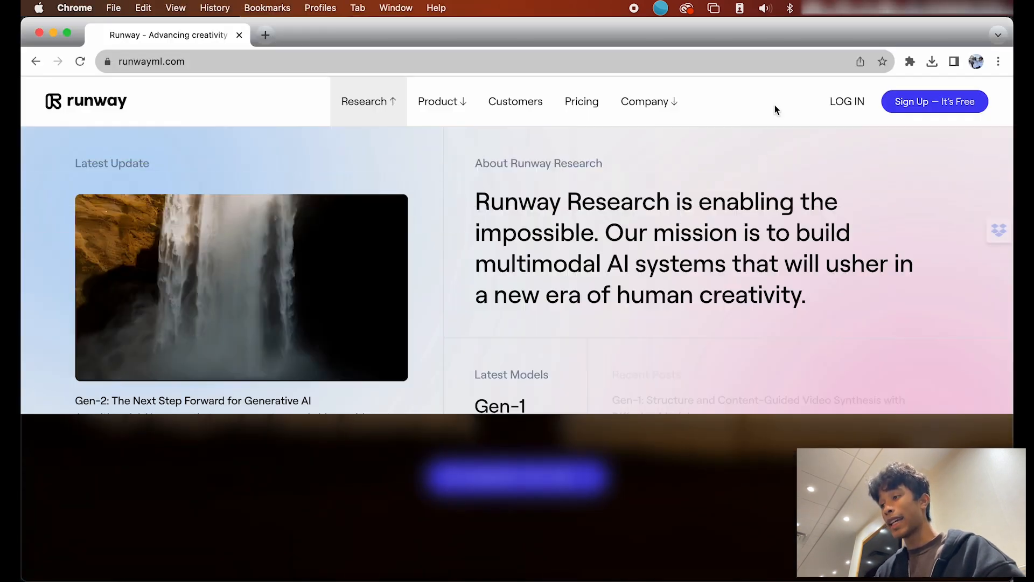
click(689, 517)
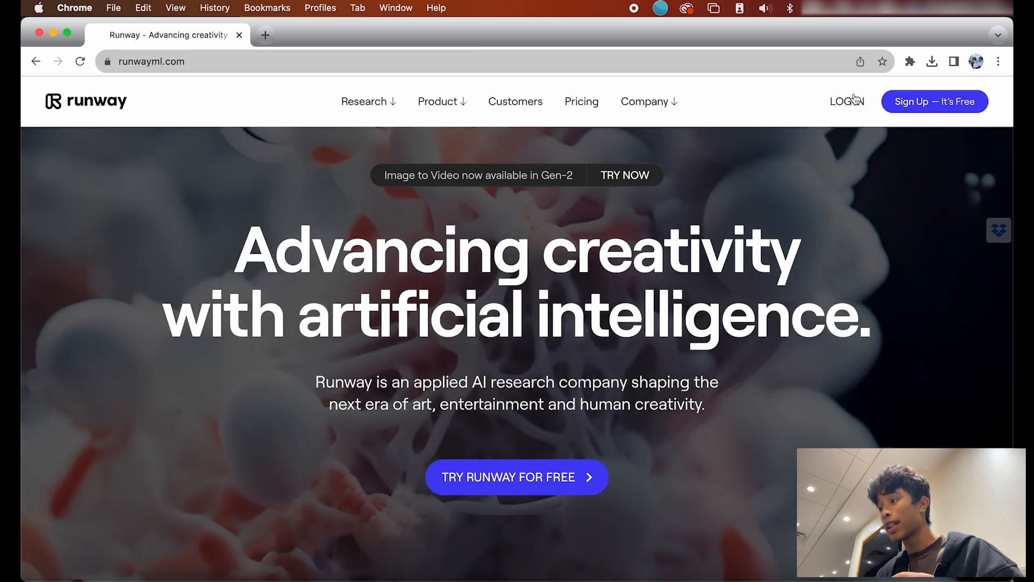
click(846, 101)
scroll(434, 435, down, 4)
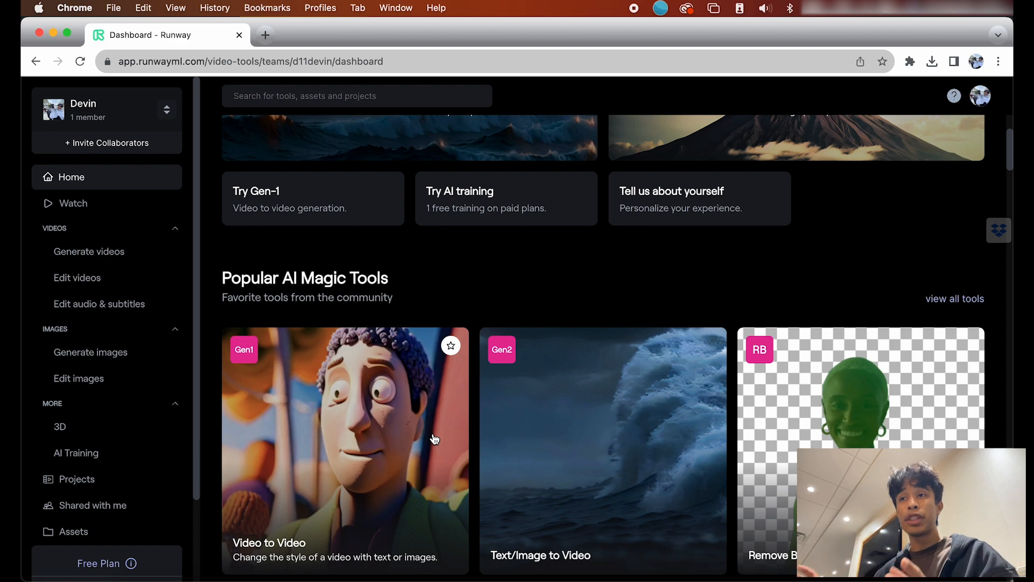
click(78, 278)
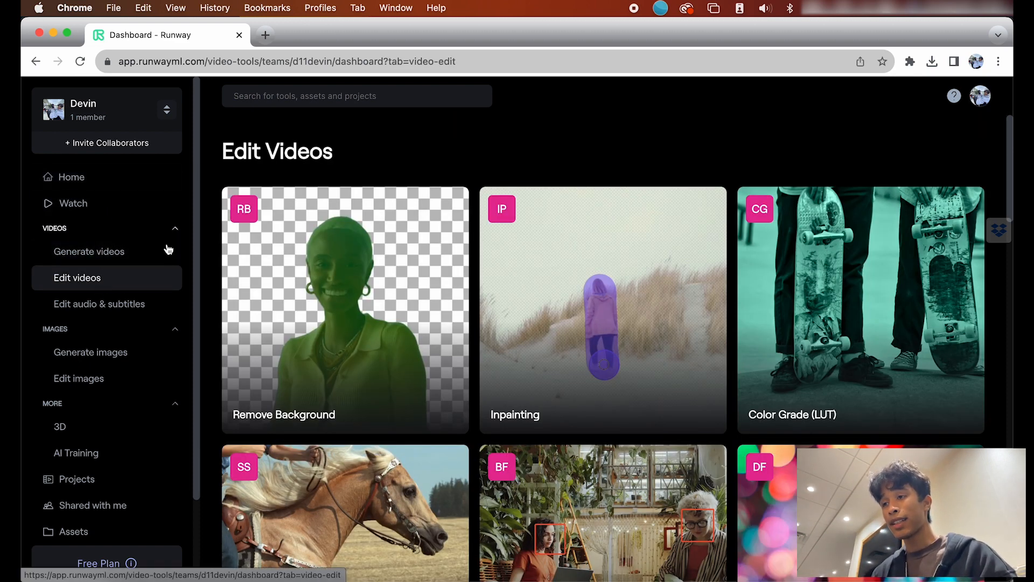
Step: Open the Inpainting tool, see that it needs a paid plan, and return to After Effects
mouse_move(608, 357)
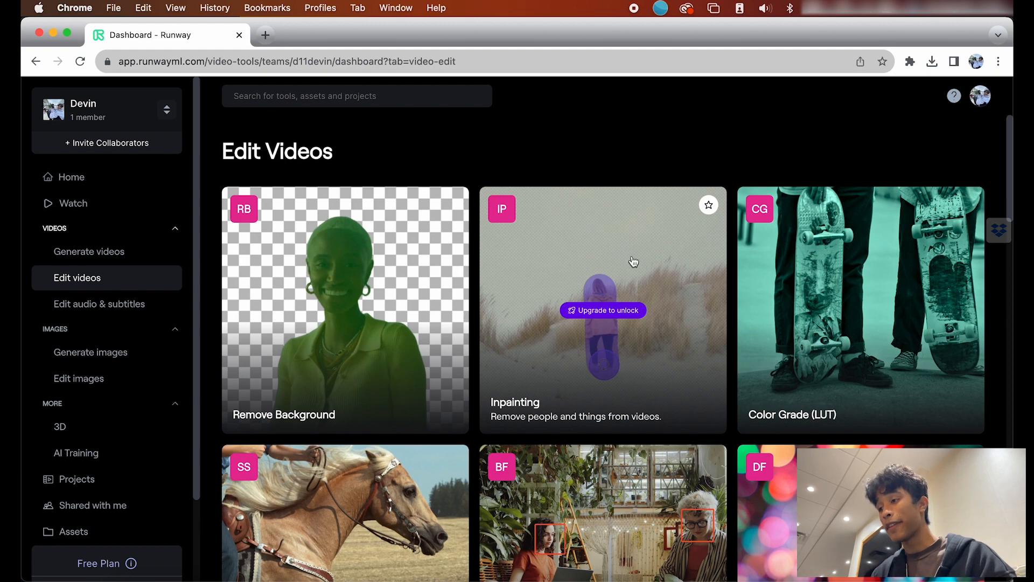
click(627, 288)
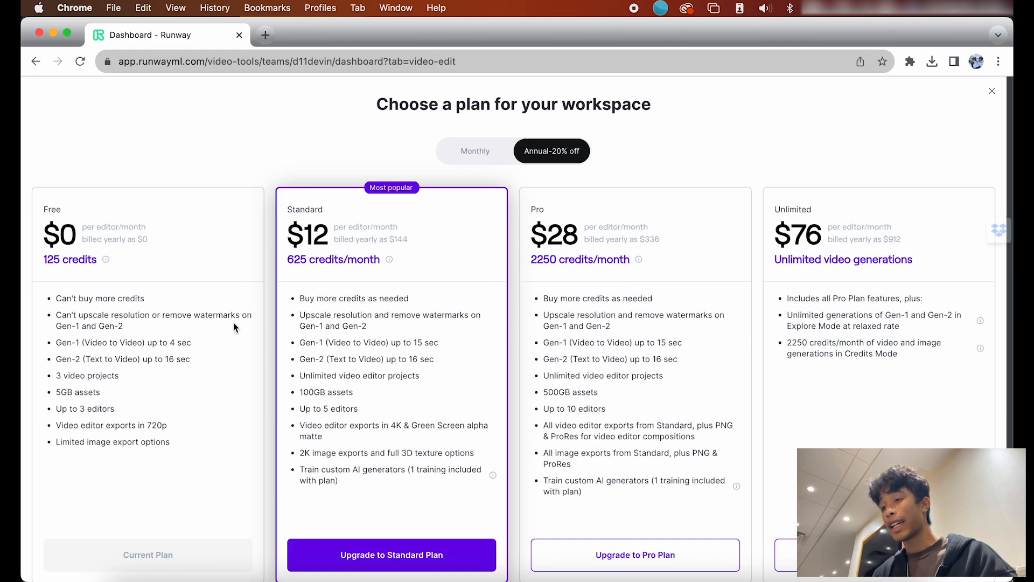
scroll(245, 333, down, 2)
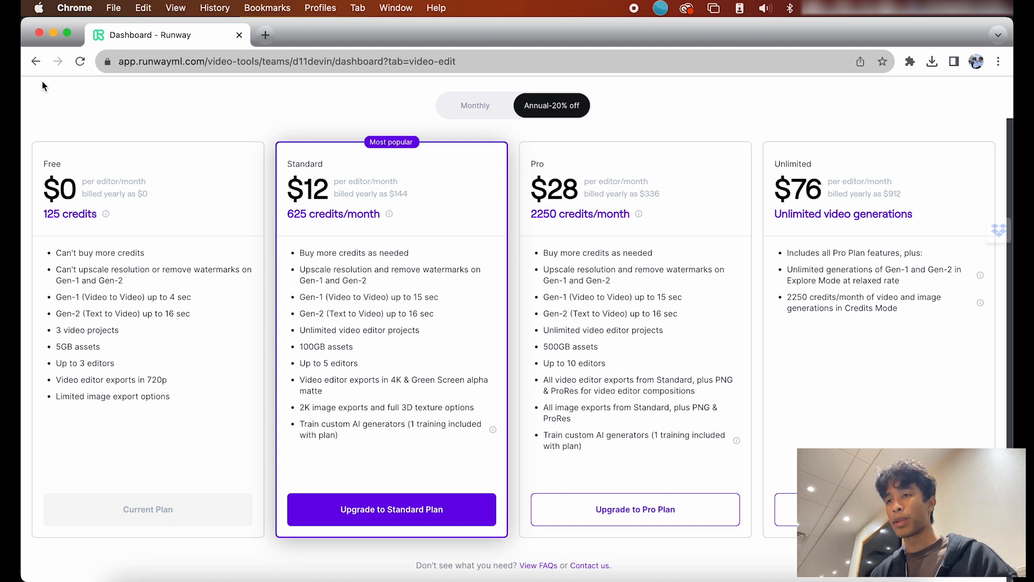
click(37, 60)
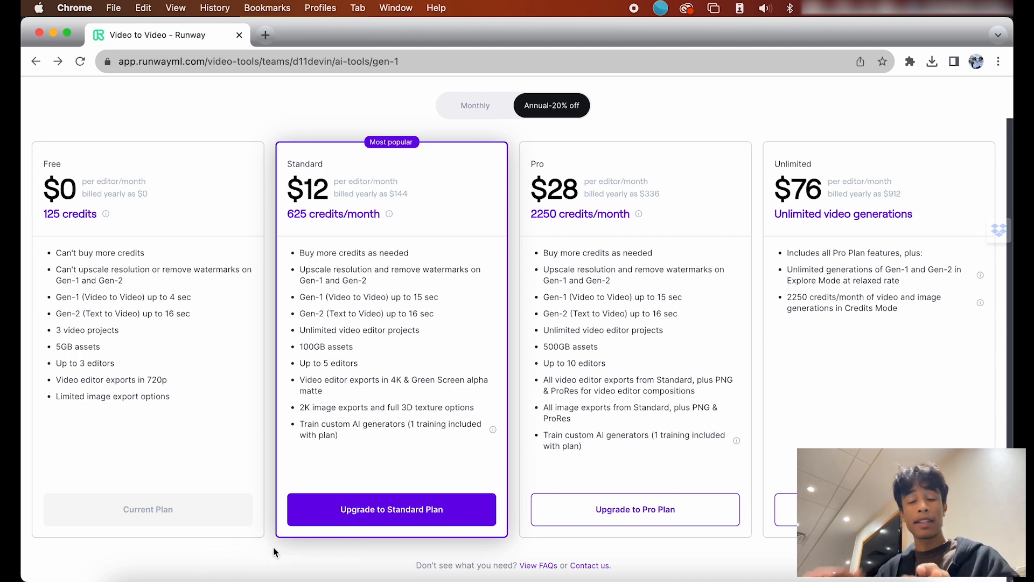
click(294, 575)
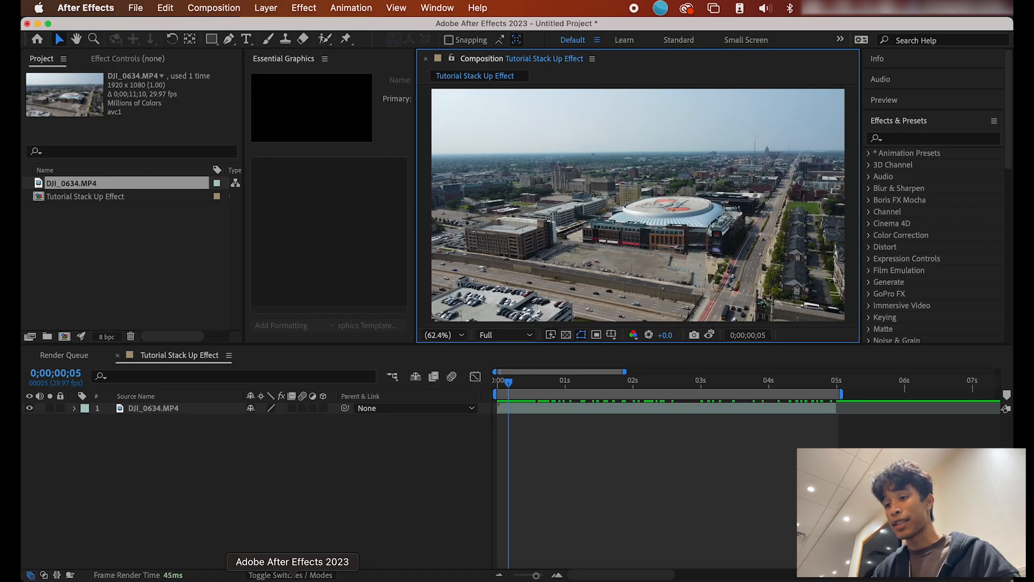
Step: Add Drone shot blank.png above the drone clip, hide it, and duplicate the clip twice
drag(112, 197, 227, 406)
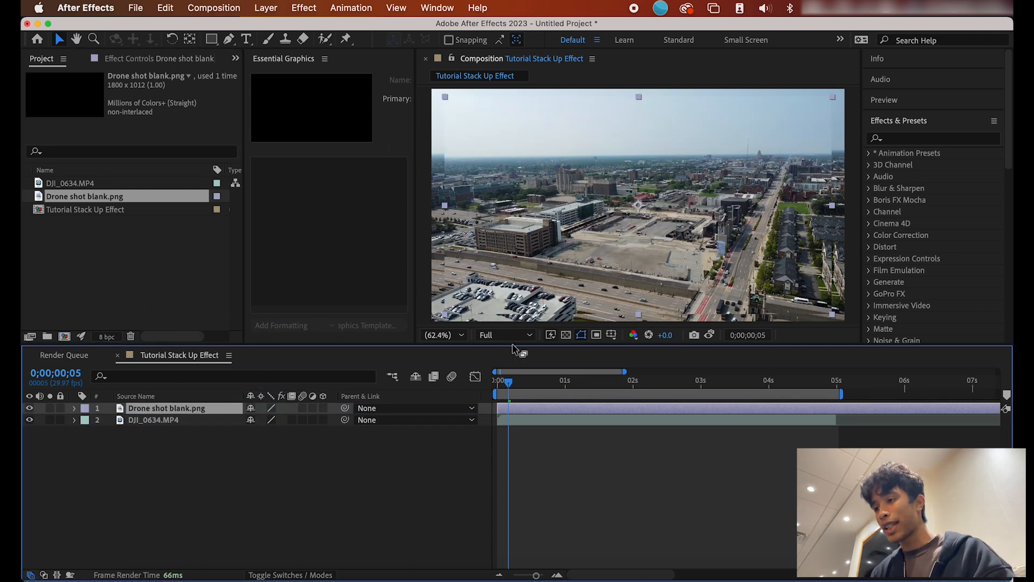
click(203, 425)
drag(203, 425, 202, 411)
click(30, 408)
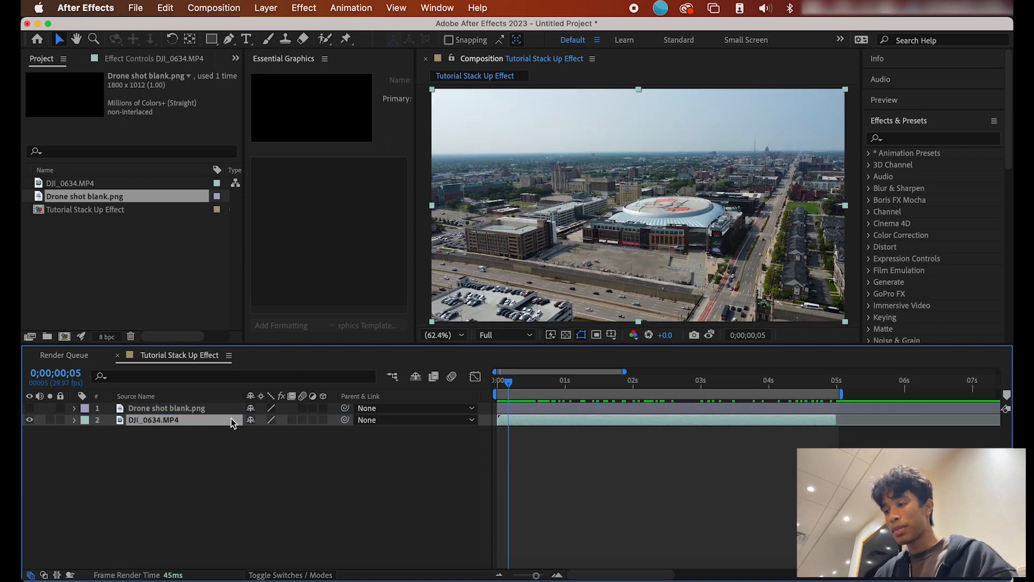
click(221, 409)
click(199, 425)
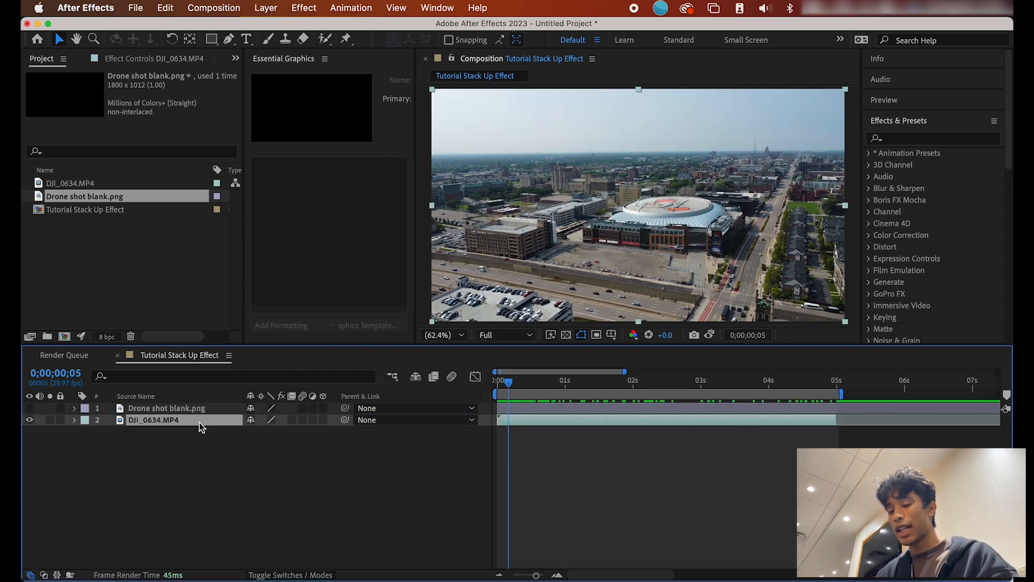
key(super+d)
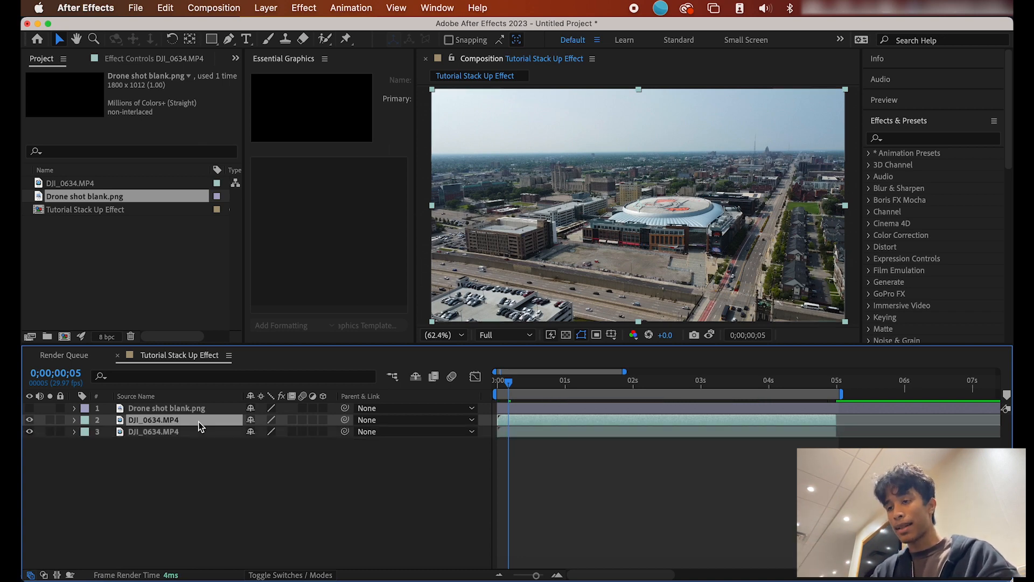
key(super+d)
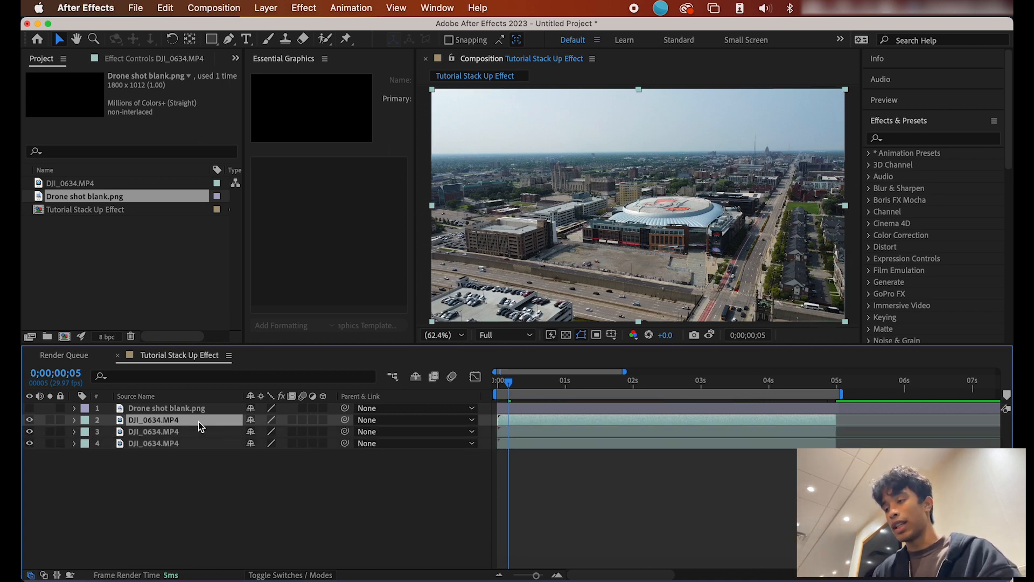
Step: Rename the drone clip layers 1, 2 and 3, then select layer 1 at 0;00;00;00
right_click(185, 422)
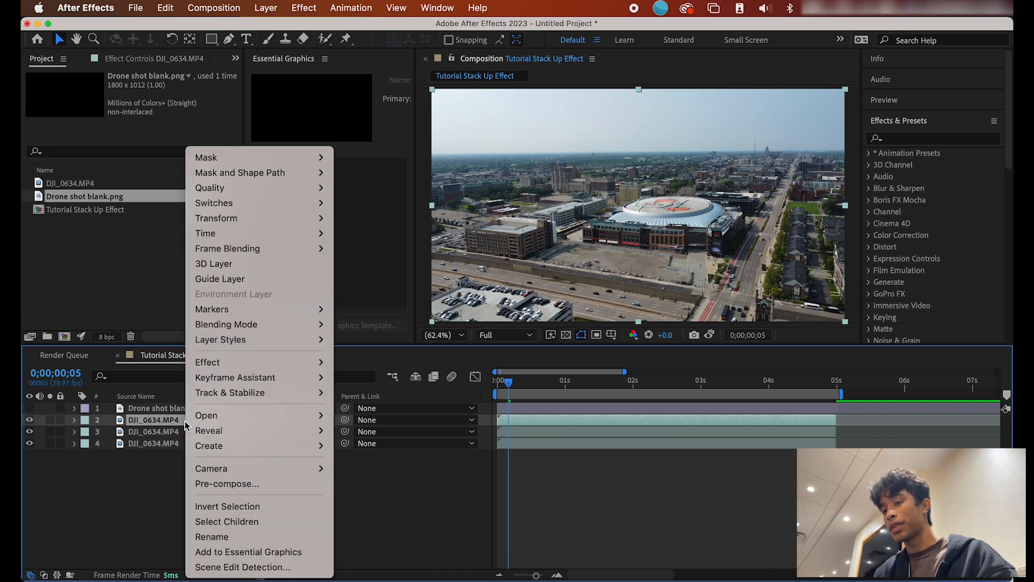
click(214, 537)
text(1)
key(Return)
right_click(167, 431)
click(214, 535)
text(2)
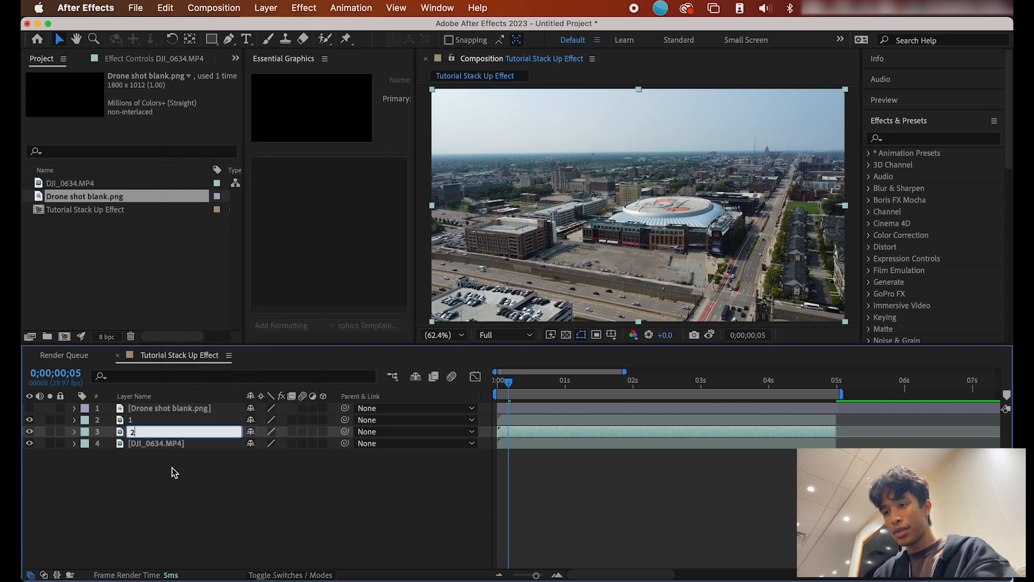
key(Tab)
text(3)
key(Return)
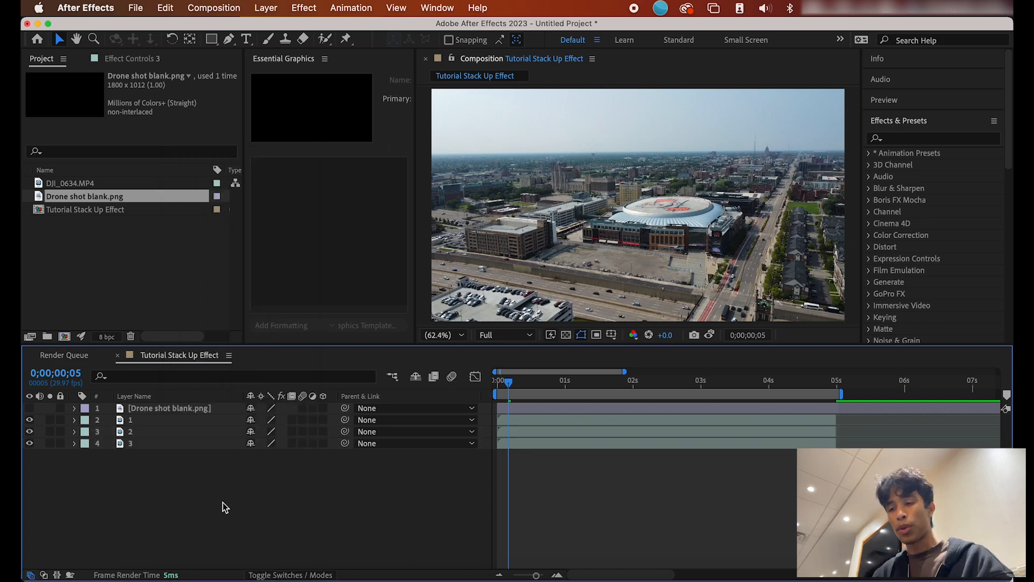
key(Home)
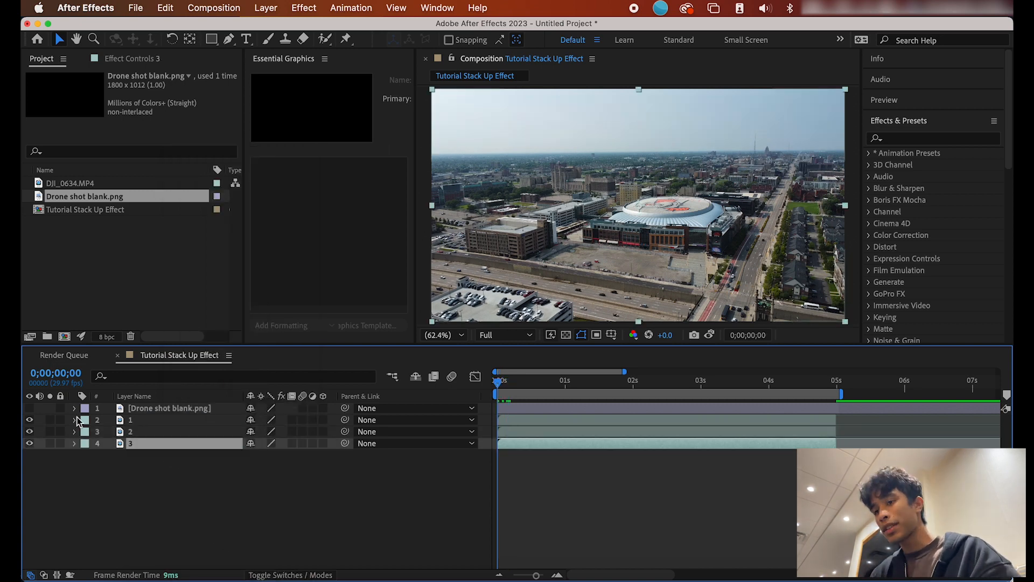
click(163, 419)
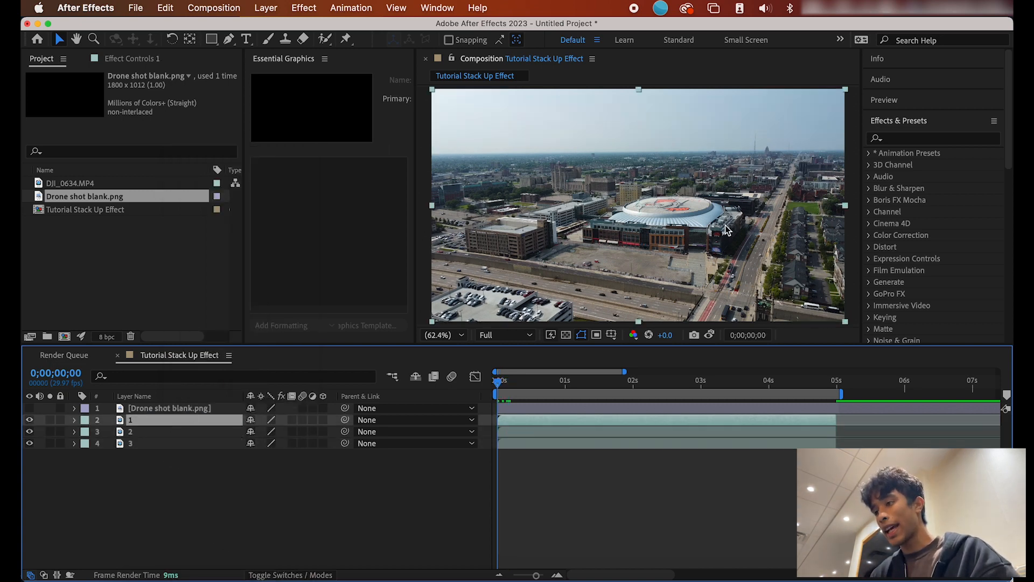
Step: Draw a closed Pen mask on layer 1 around the arena's facade
scroll(678, 213, up, 4)
key(h)
drag(516, 201, 462, 203)
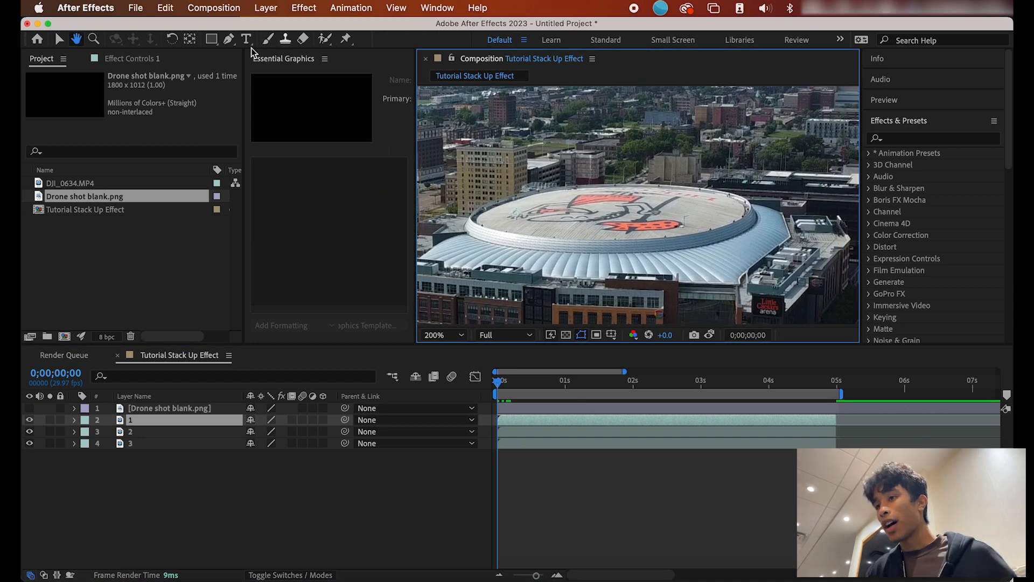
click(229, 40)
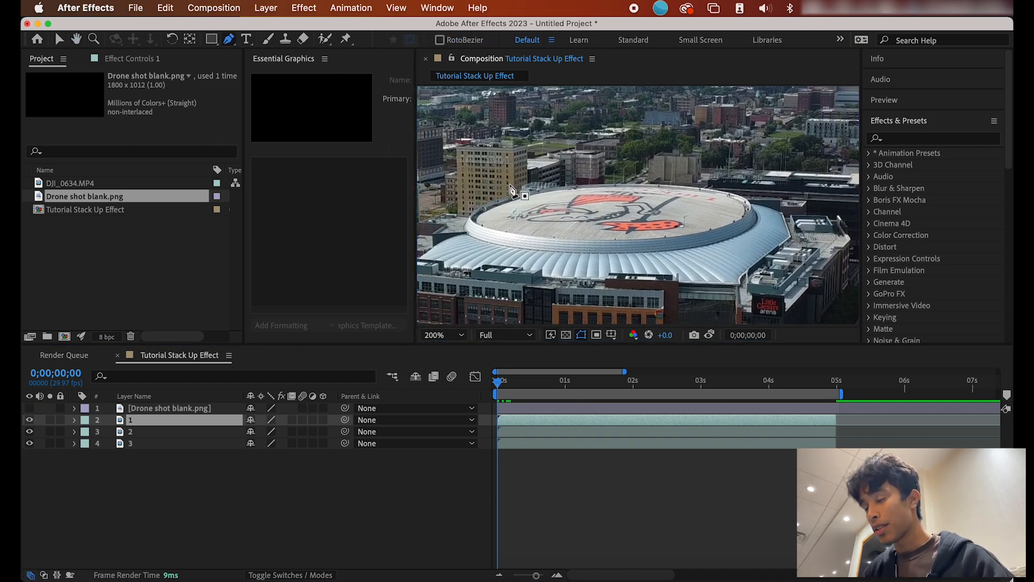
scroll(541, 257, down, 2)
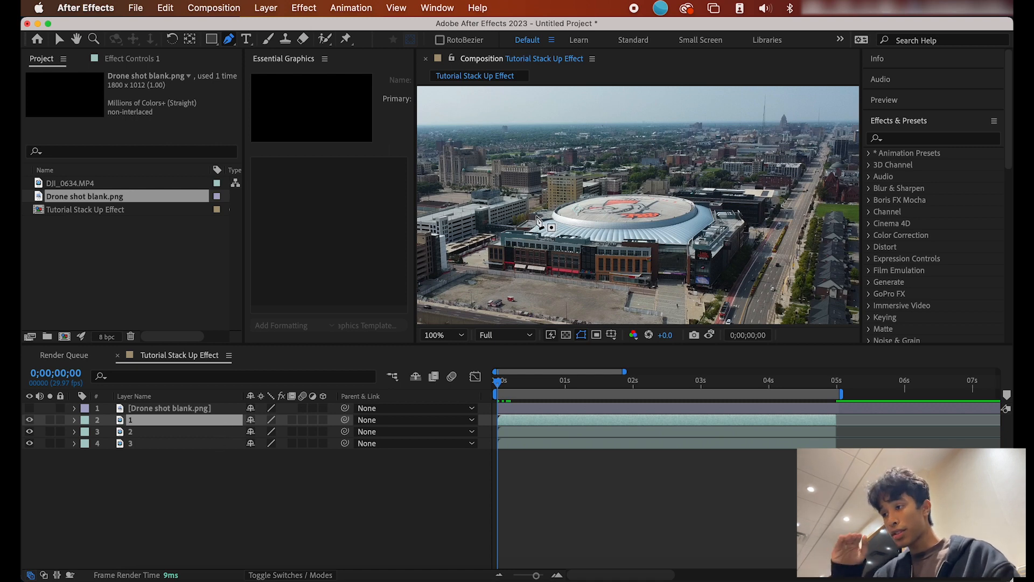
click(505, 229)
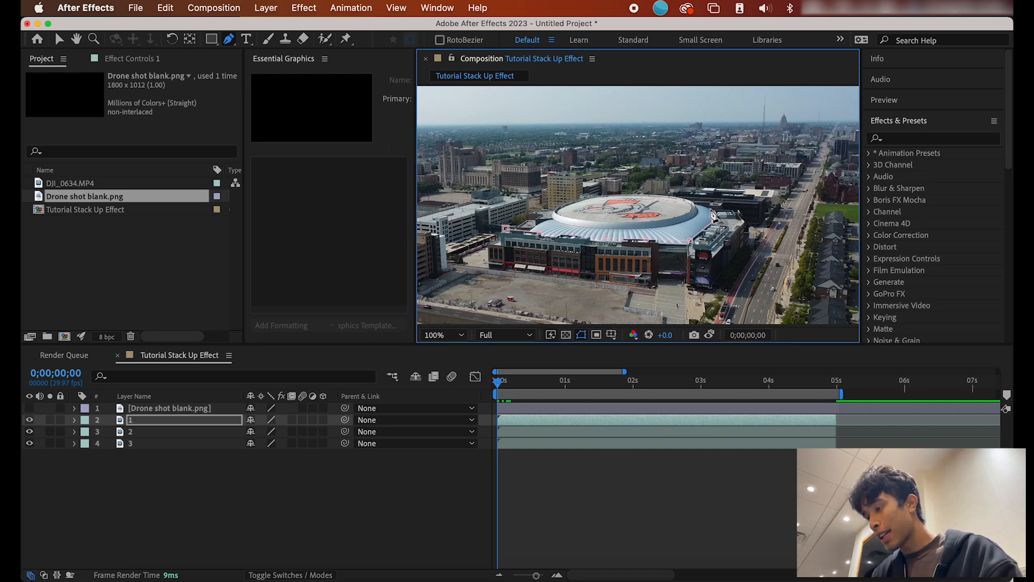
click(739, 209)
click(748, 231)
click(746, 248)
click(688, 285)
click(667, 280)
click(658, 280)
click(638, 285)
click(490, 267)
click(489, 241)
click(500, 238)
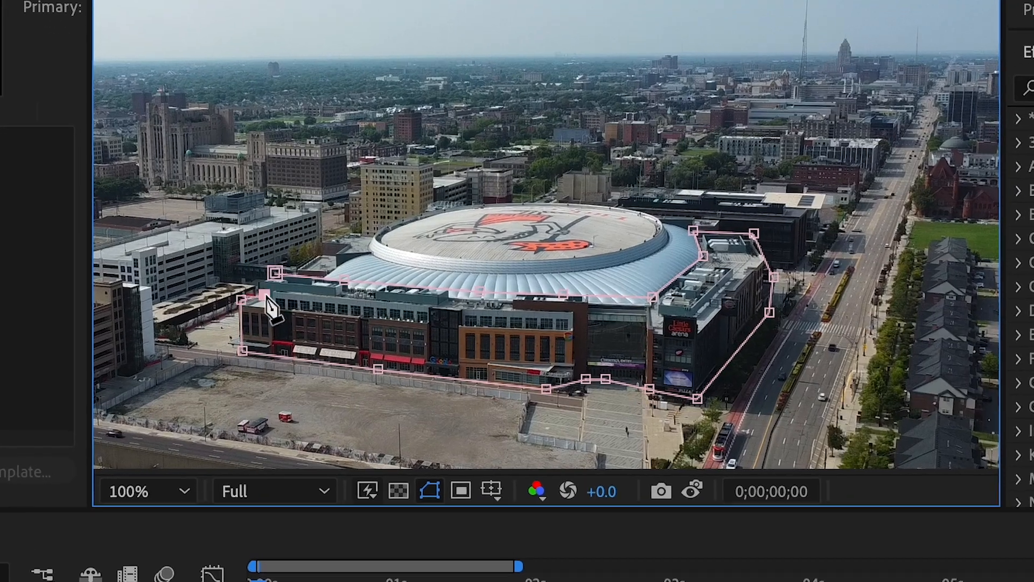
click(505, 229)
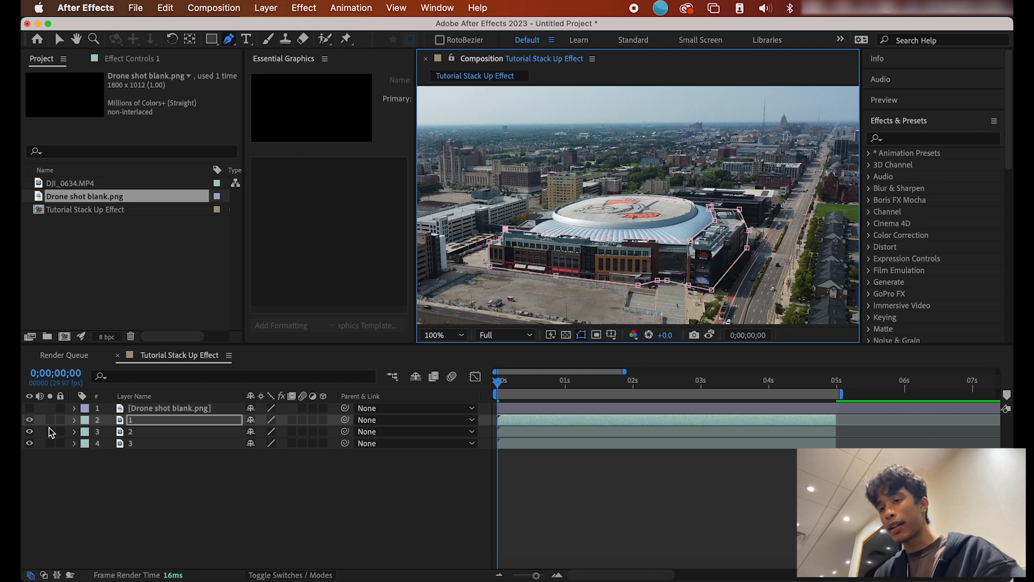
Step: Toggle layer visibility to check the masked facade alone, then show layer 2
click(29, 431)
click(29, 435)
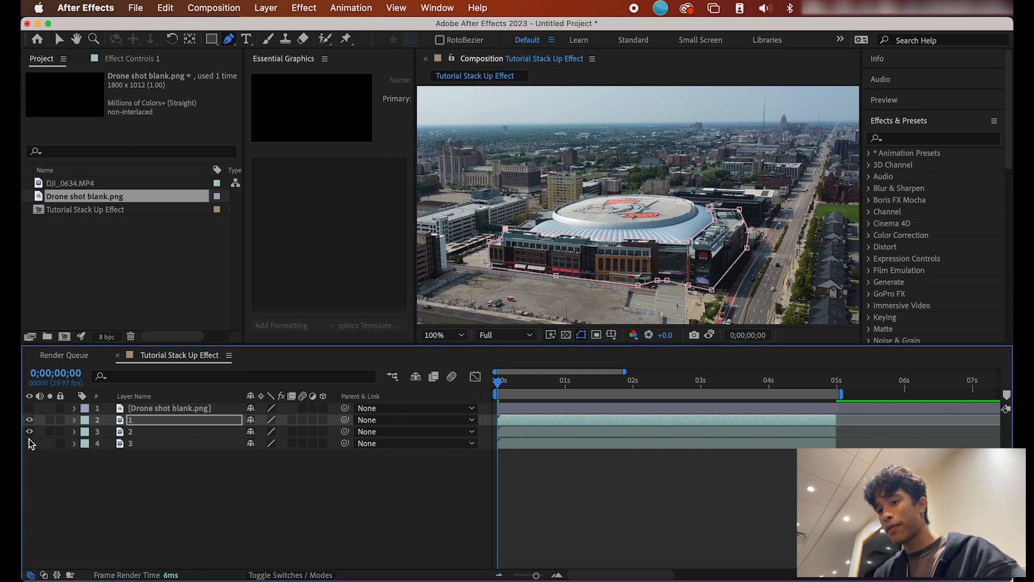
click(29, 432)
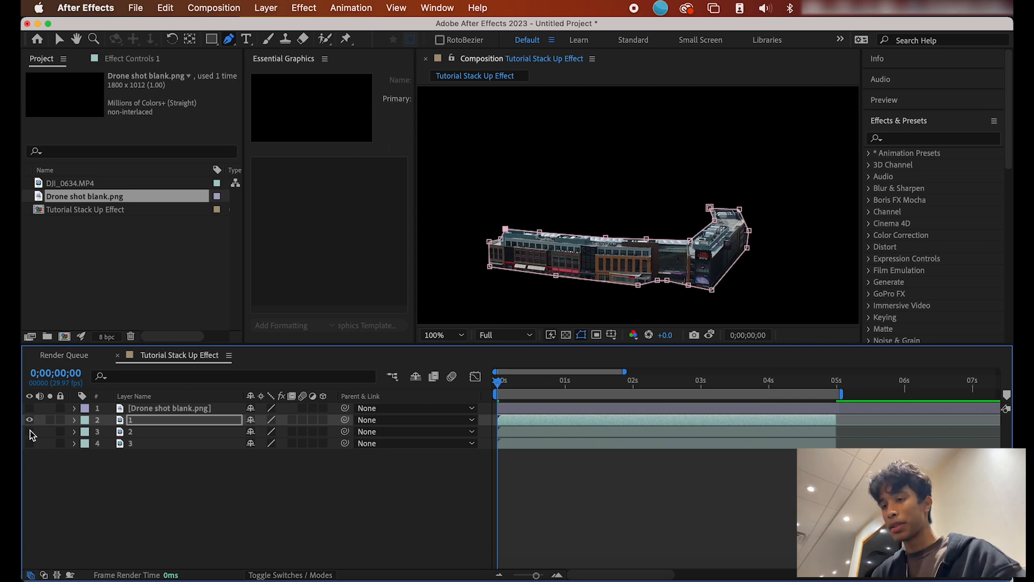
click(30, 420)
click(29, 432)
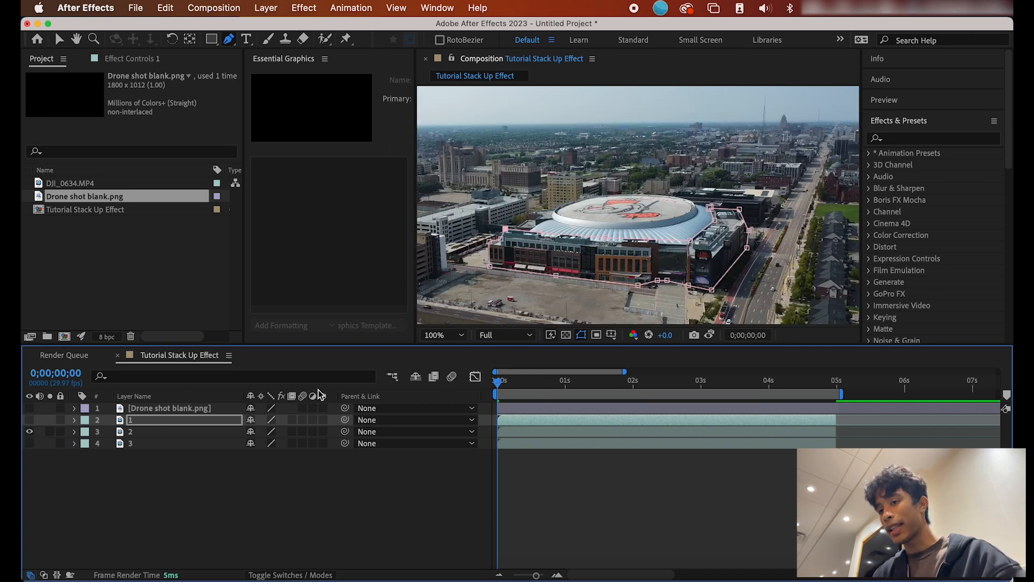
Step: Mask layer 2 to the arena's roof ring, nudging its top-right corner outward
click(154, 429)
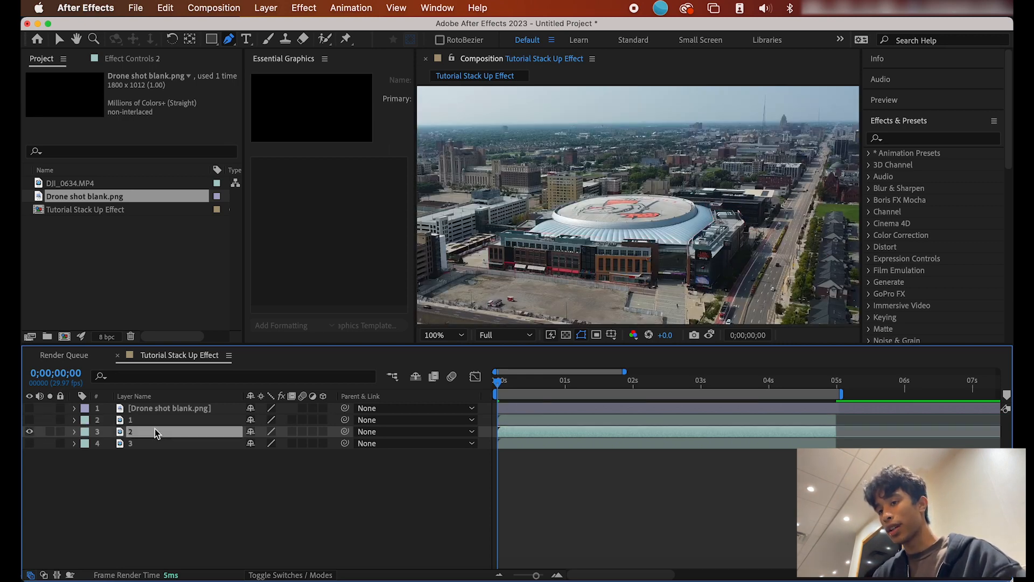
click(529, 217)
click(537, 217)
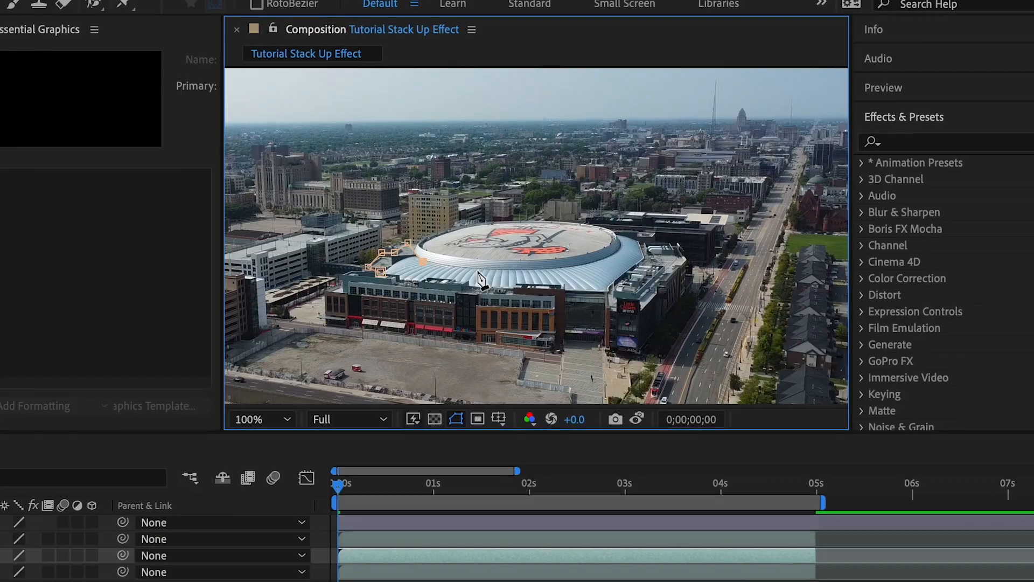
drag(659, 227, 703, 199)
click(694, 202)
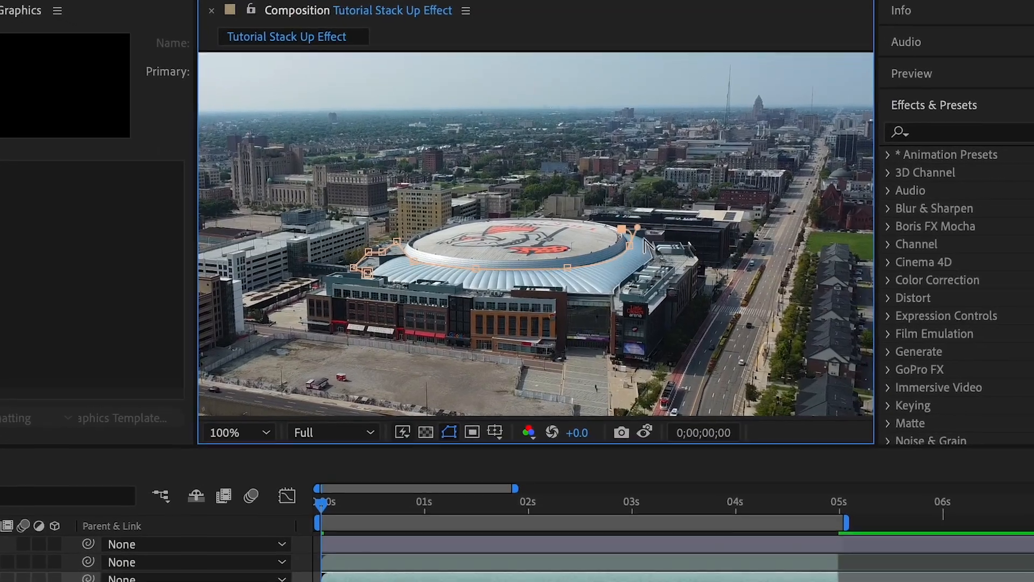
click(645, 243)
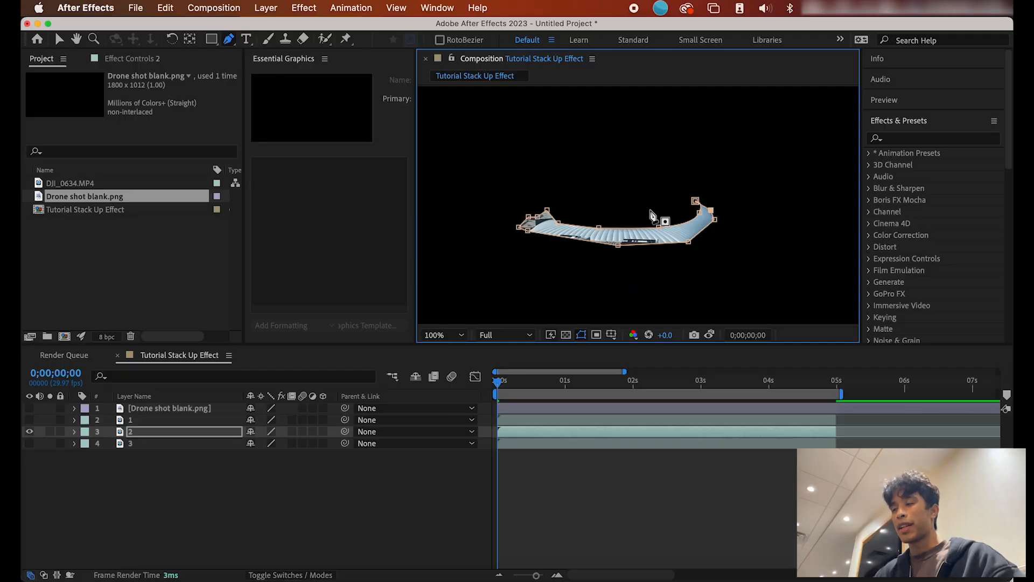
drag(696, 201, 701, 198)
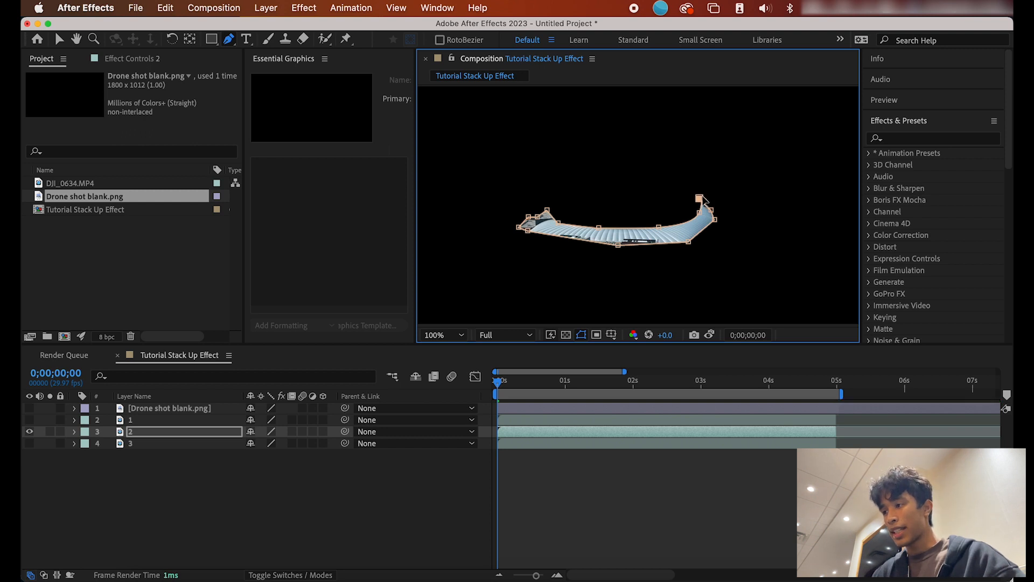
Step: Mask layer 3 to the dome, then make layers 1 and 2 visible again
click(29, 431)
click(30, 443)
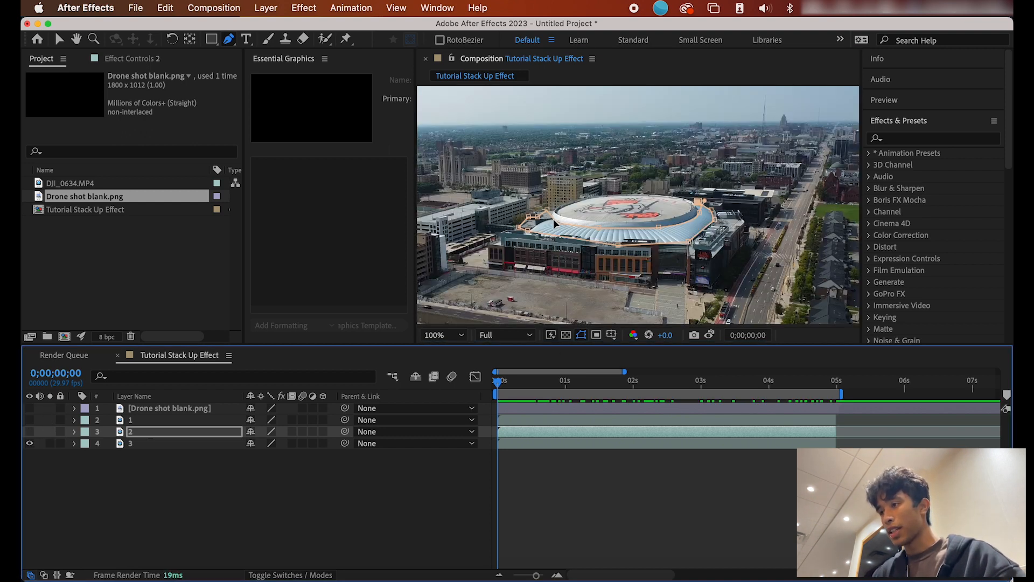
click(137, 441)
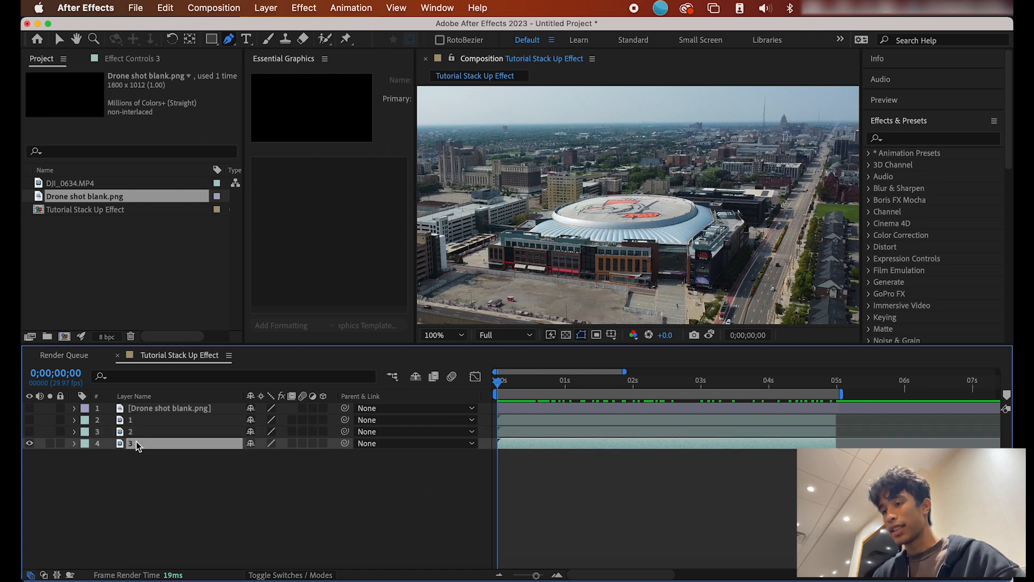
click(552, 219)
click(693, 218)
drag(755, 190, 767, 190)
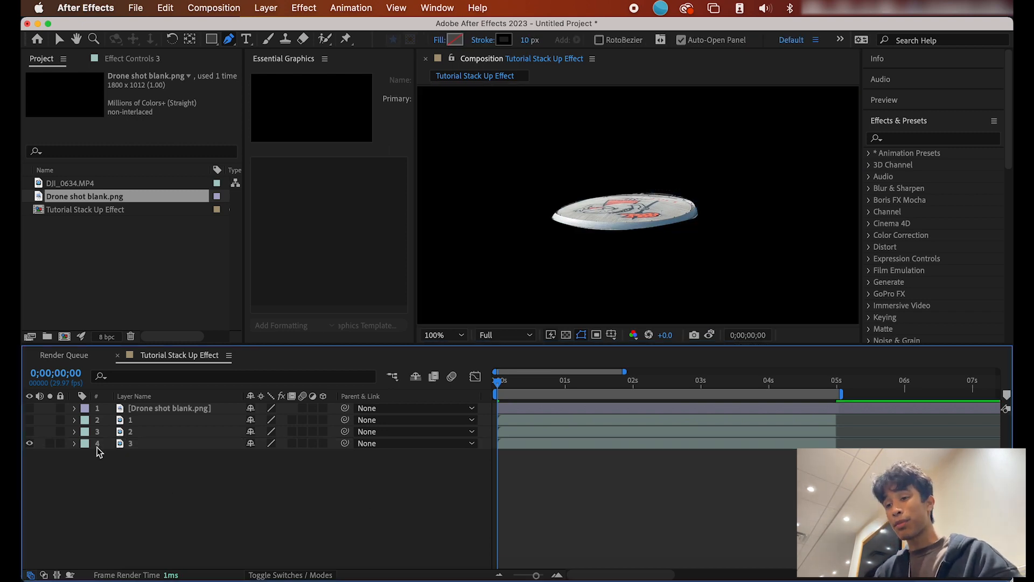
click(30, 431)
click(30, 420)
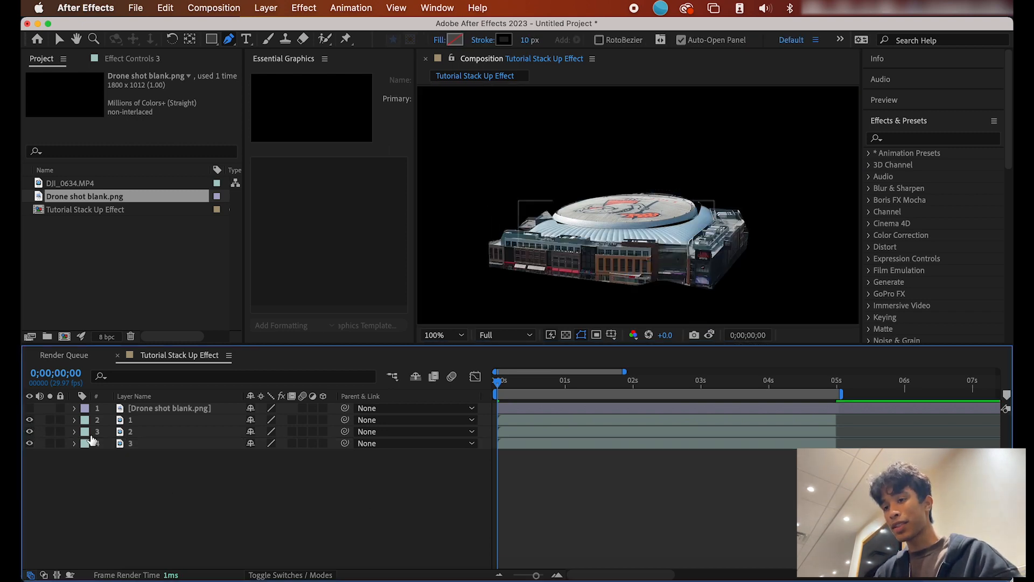
click(164, 446)
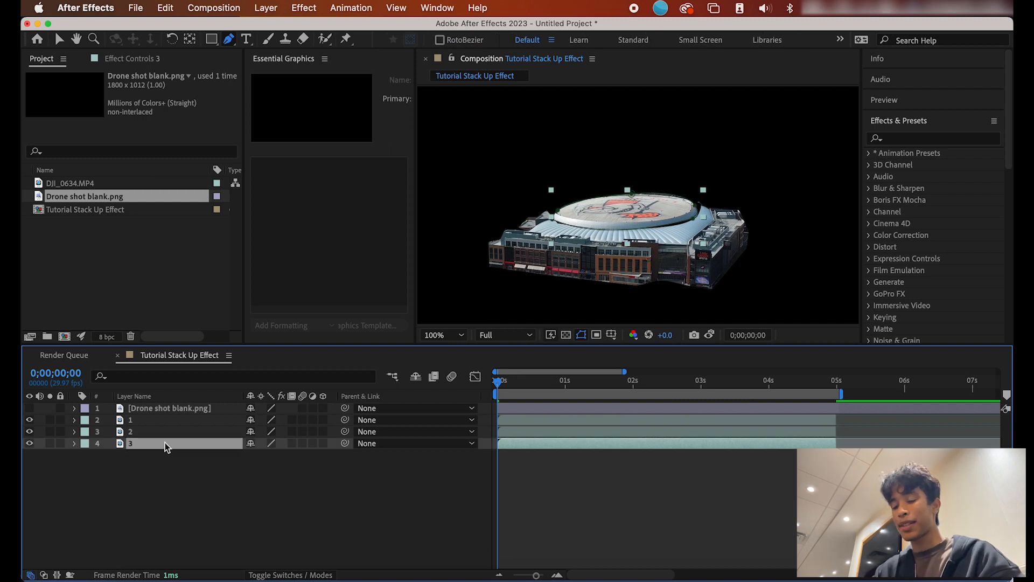
Step: Duplicate layer 3, rename the lower copy 'bottom', and delete its mask
key(super+d)
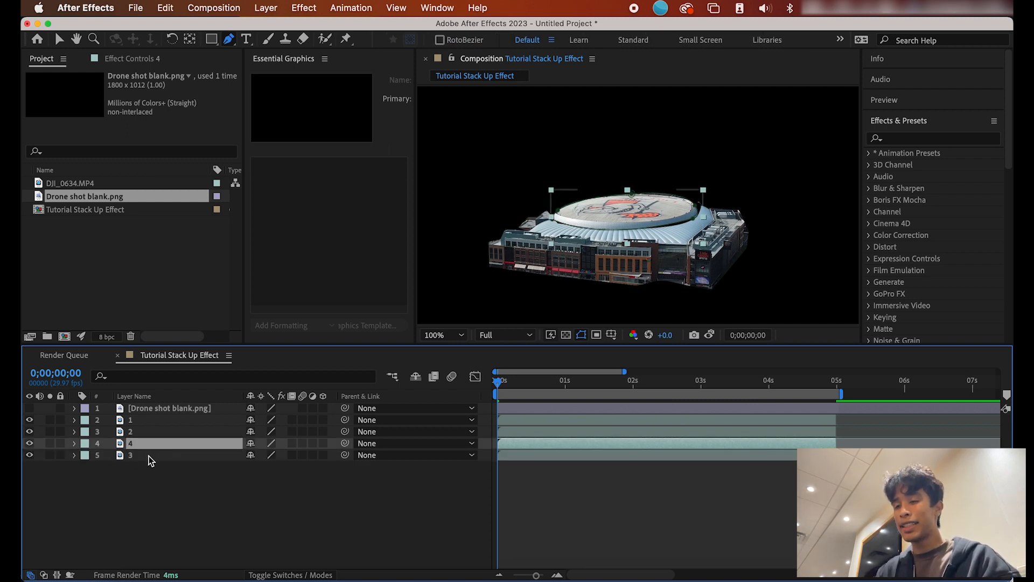
click(148, 455)
right_click(150, 454)
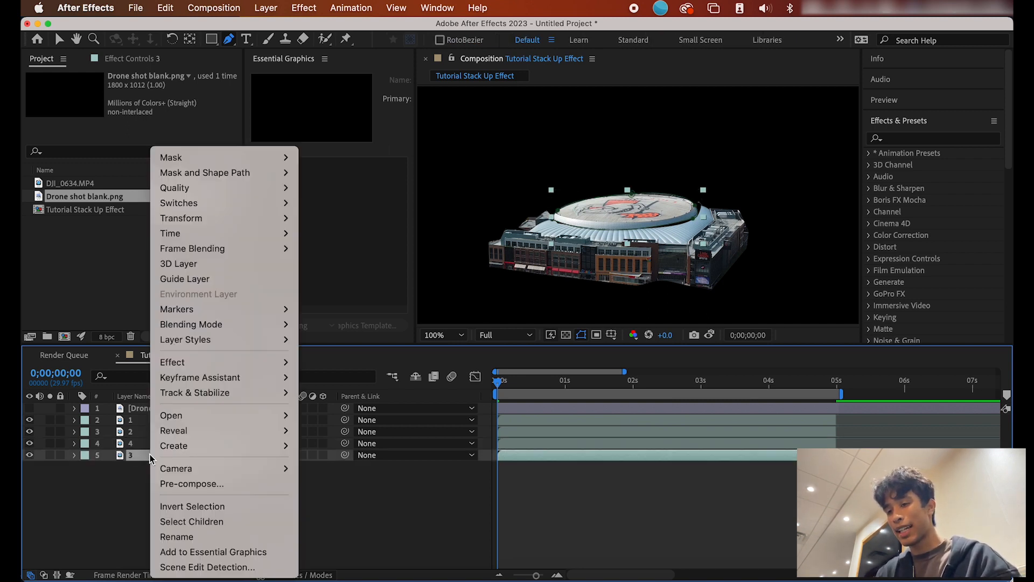
mouse_move(193, 466)
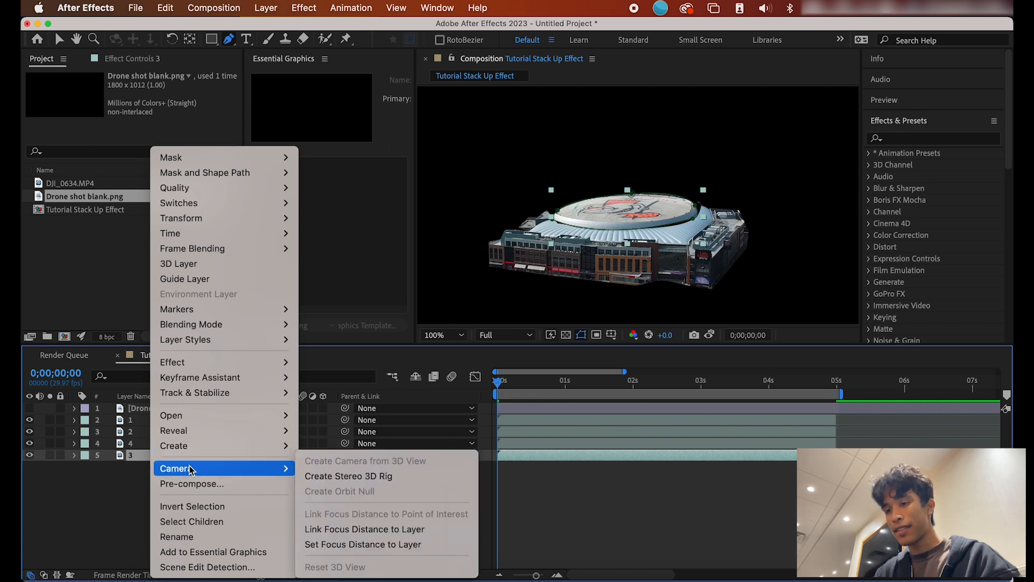
click(177, 537)
text(bottom)
key(Return)
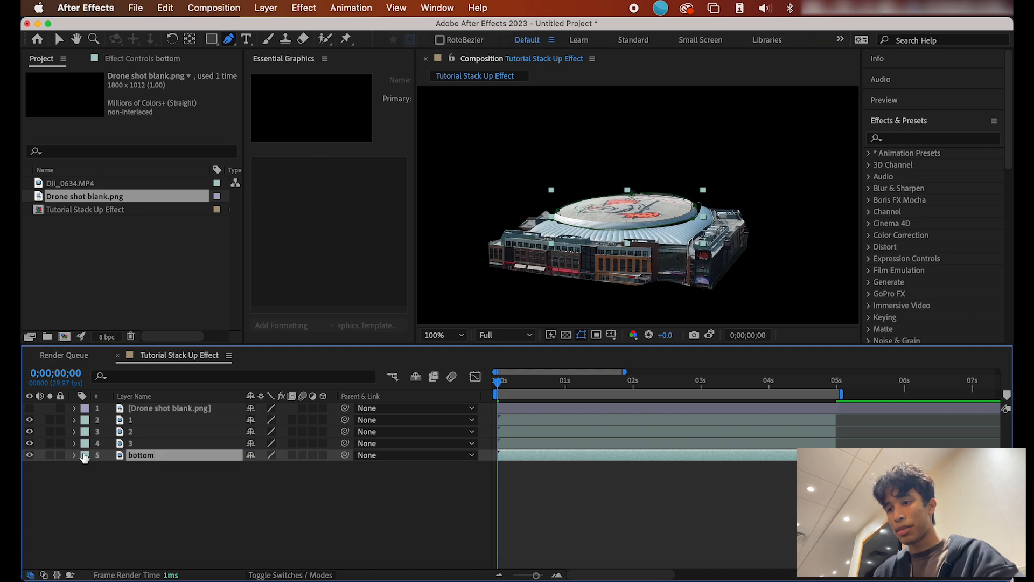
click(74, 455)
click(124, 466)
key(Delete)
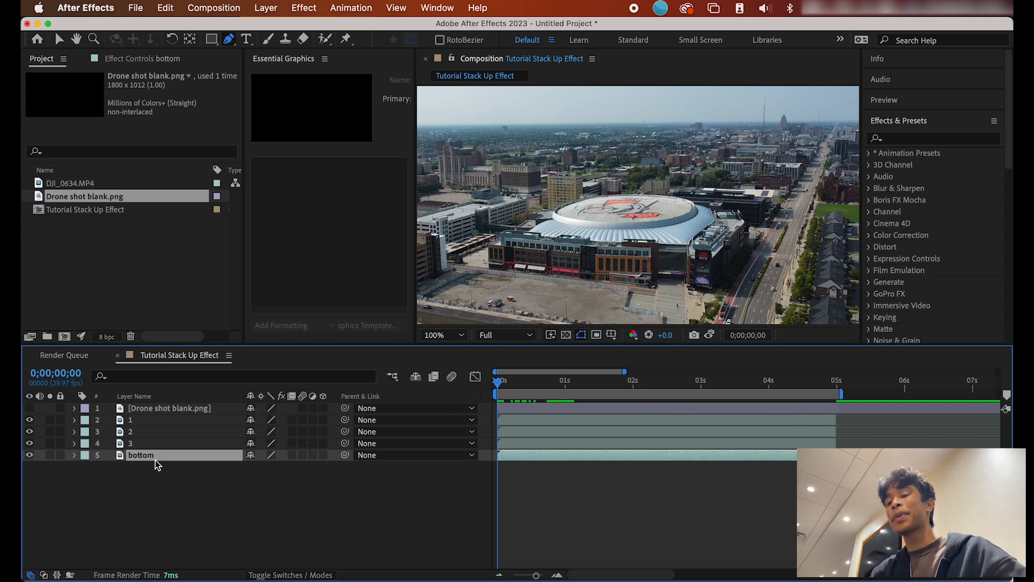
Step: Duplicate it again, rename the copy 'top', and move it just under the blank PNG
key(super+d)
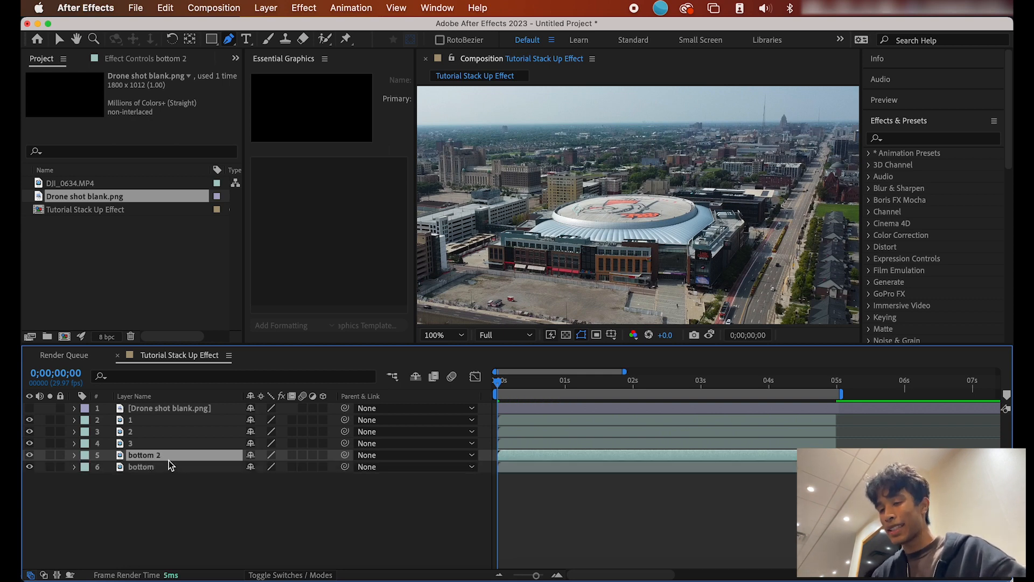
right_click(169, 461)
click(243, 533)
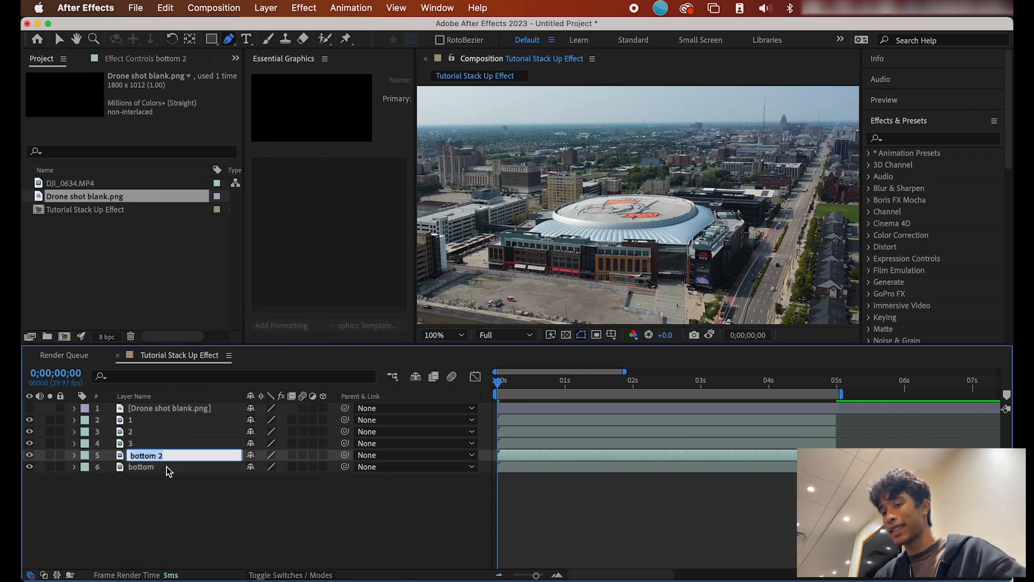
text(top)
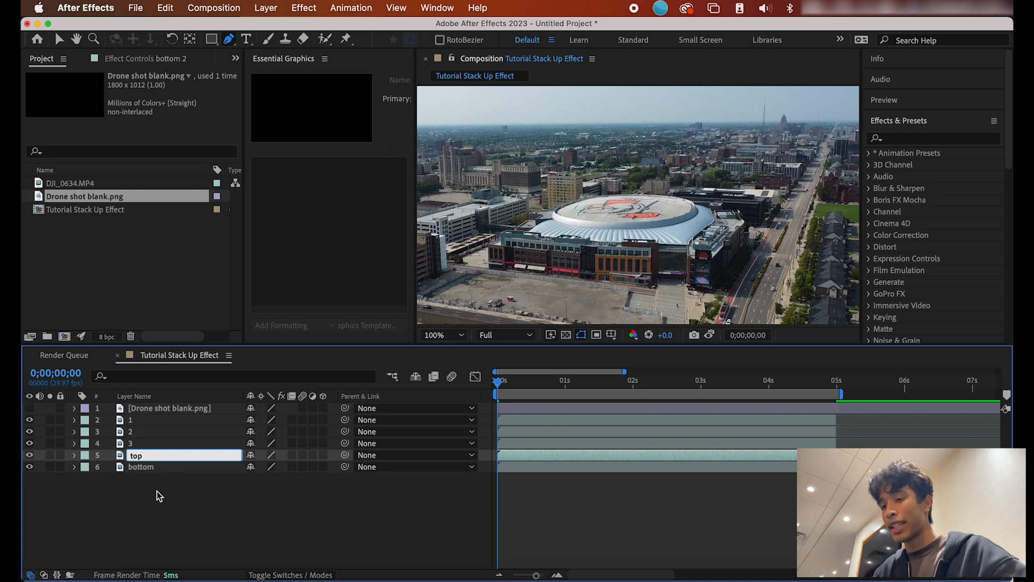
key(Return)
drag(160, 457, 162, 414)
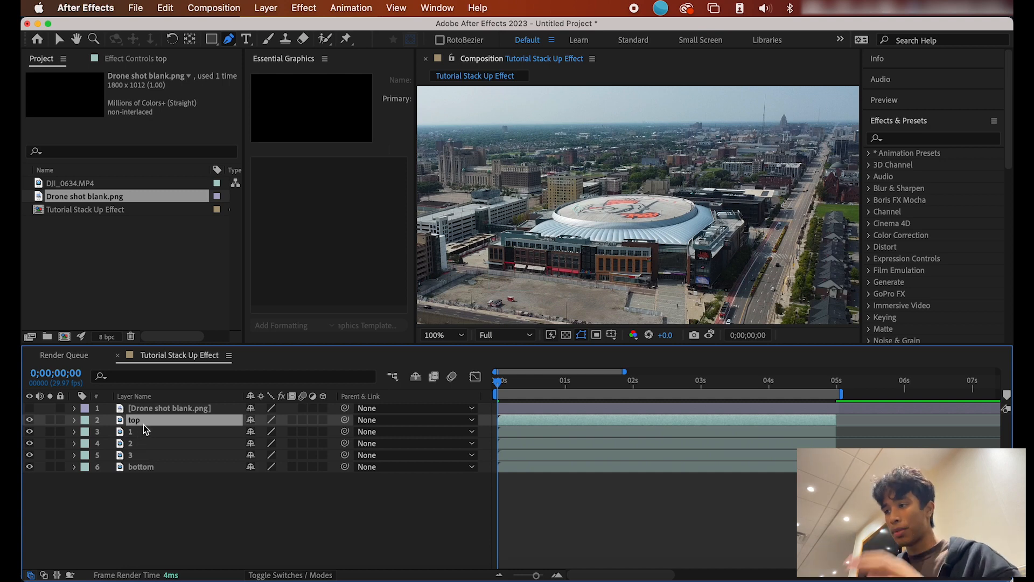
Step: Trace a closed mask on the top layer around the arena and the buildings to its right
click(479, 260)
click(675, 281)
key(super+z)
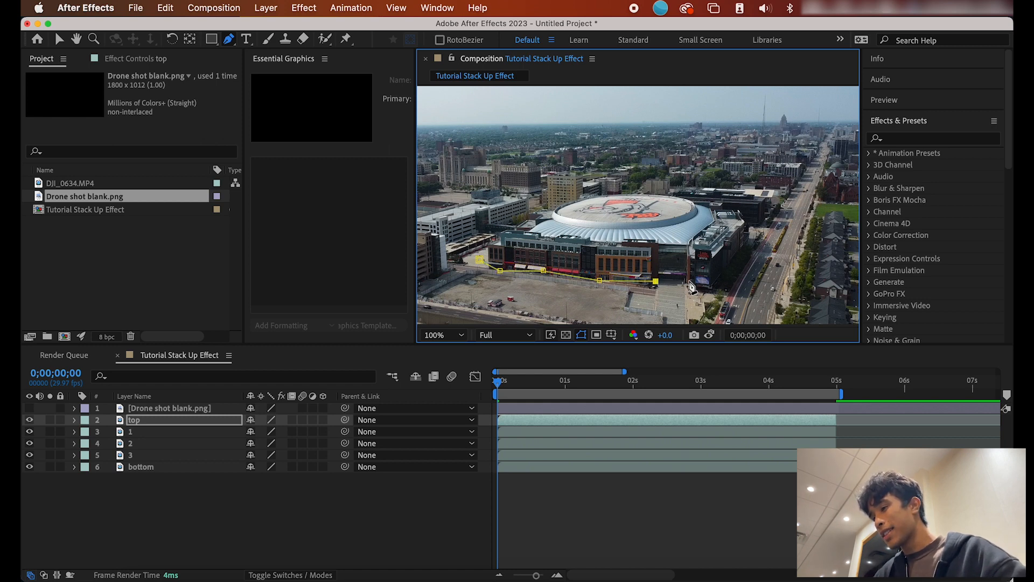
click(731, 276)
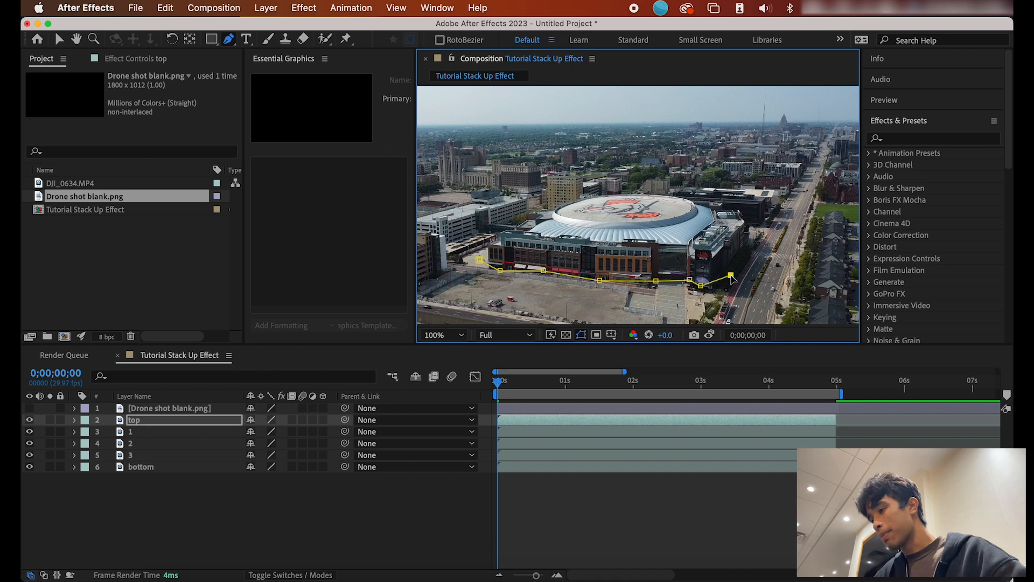
key(super+z)
click(746, 246)
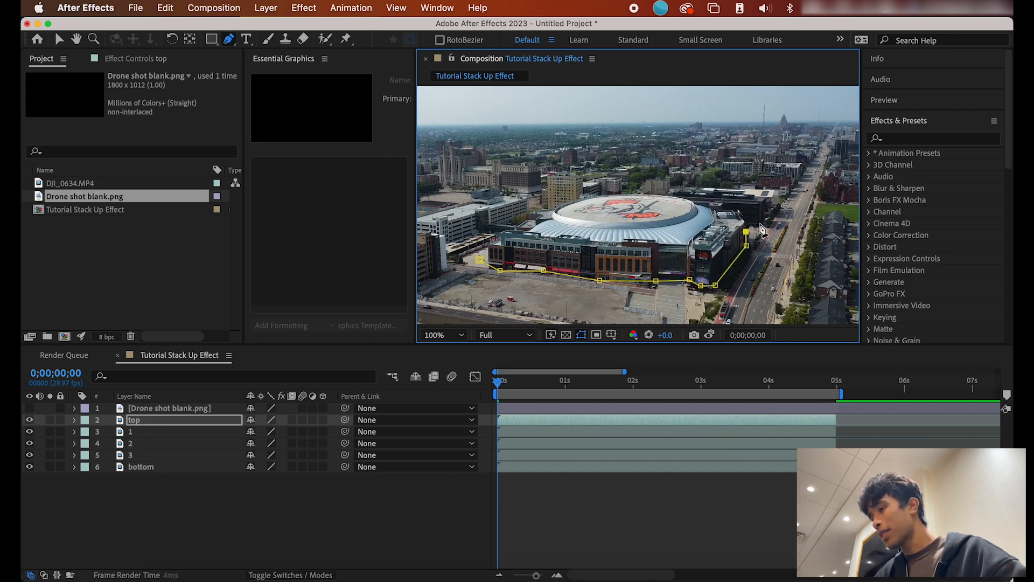
click(788, 222)
click(835, 217)
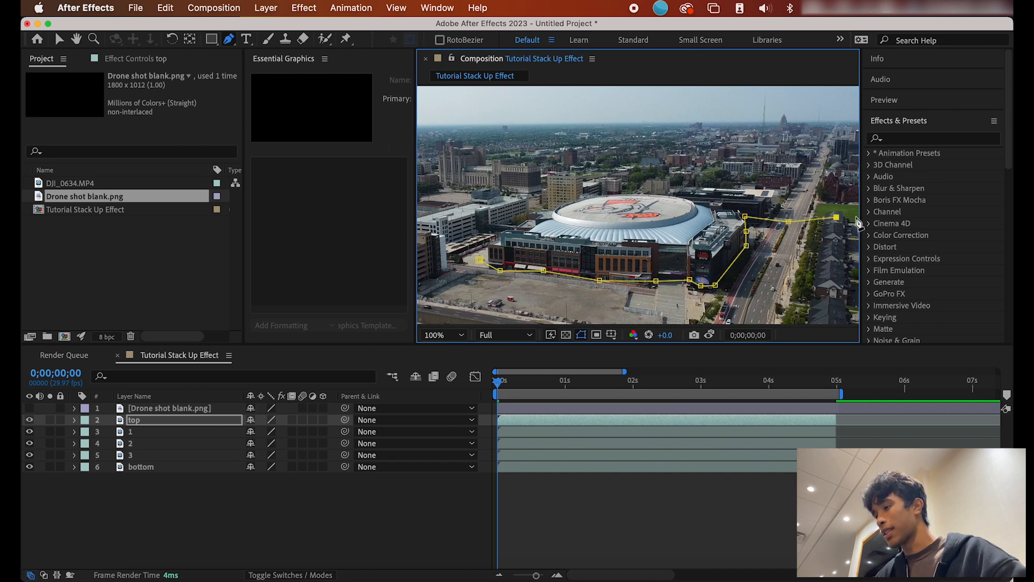
click(731, 210)
click(698, 273)
click(581, 269)
click(510, 262)
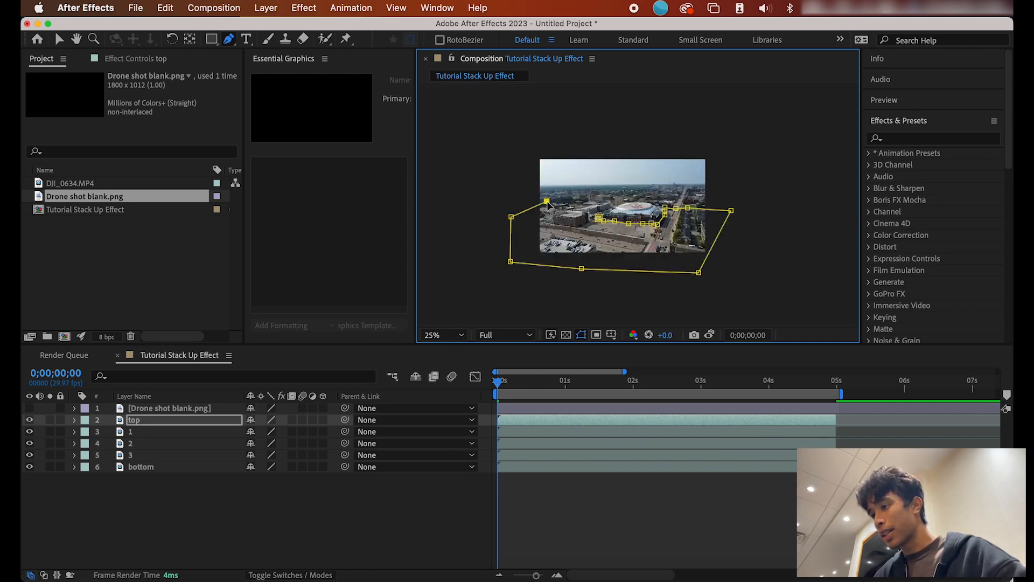
click(598, 219)
Step: Return the view to 50% and toggle the bottom layer off and on to check the pieces
key(.)
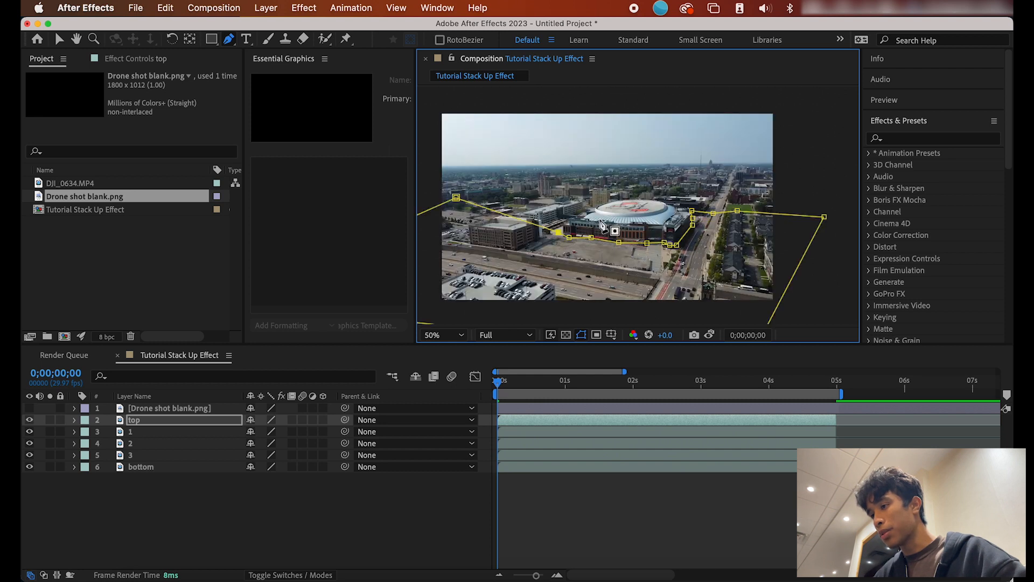
click(30, 467)
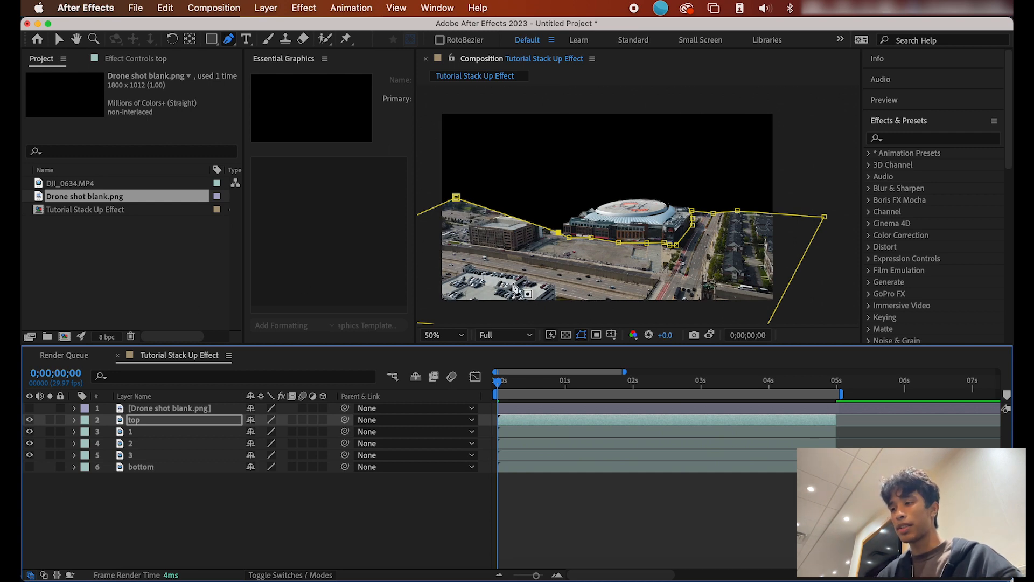
click(29, 466)
Step: Keyframe layer 1's Position at 1;22, then set Y to 774 at 1;16
click(144, 433)
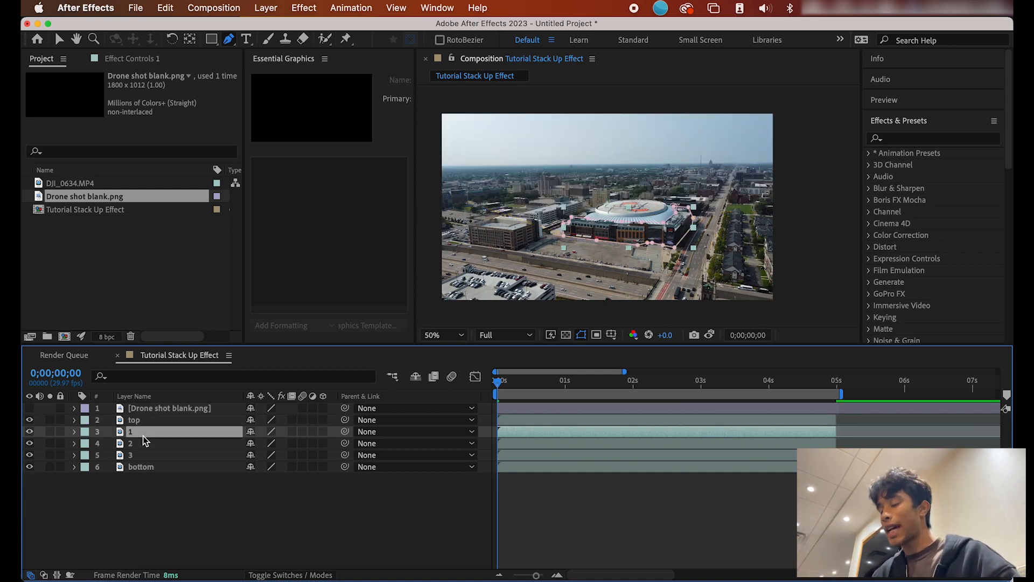
click(74, 432)
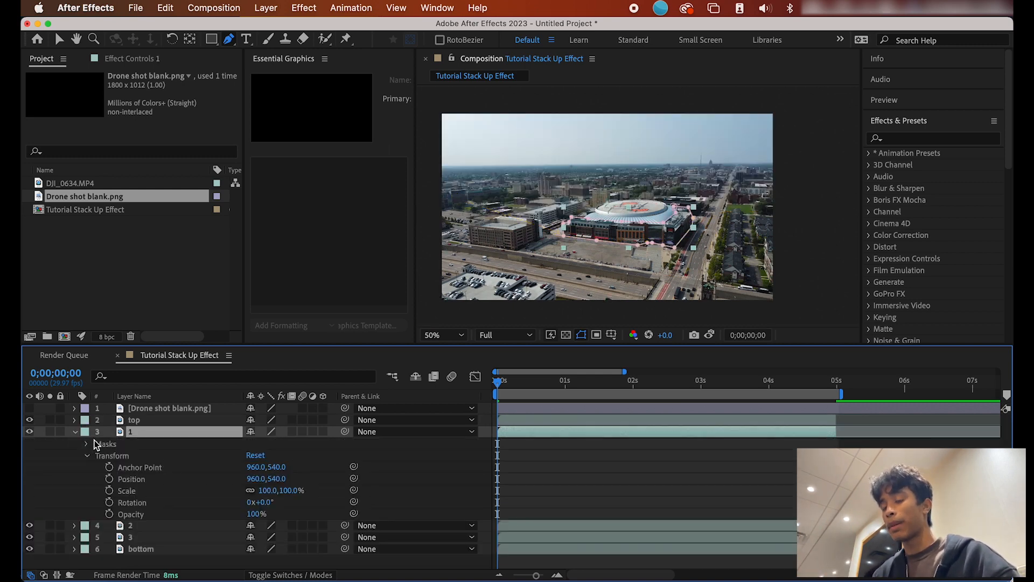
scroll(484, 212, up, 2)
drag(499, 380, 603, 382)
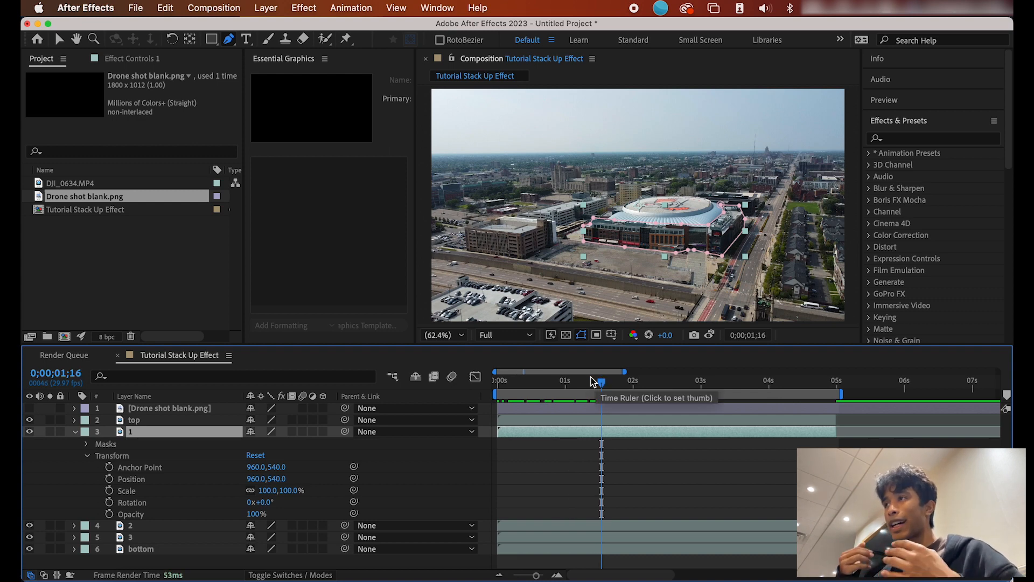
key(Page_Down)
key(Page_Down)
key(Page_Down)
key(Page_Down)
key(Page_Down)
key(Page_Down)
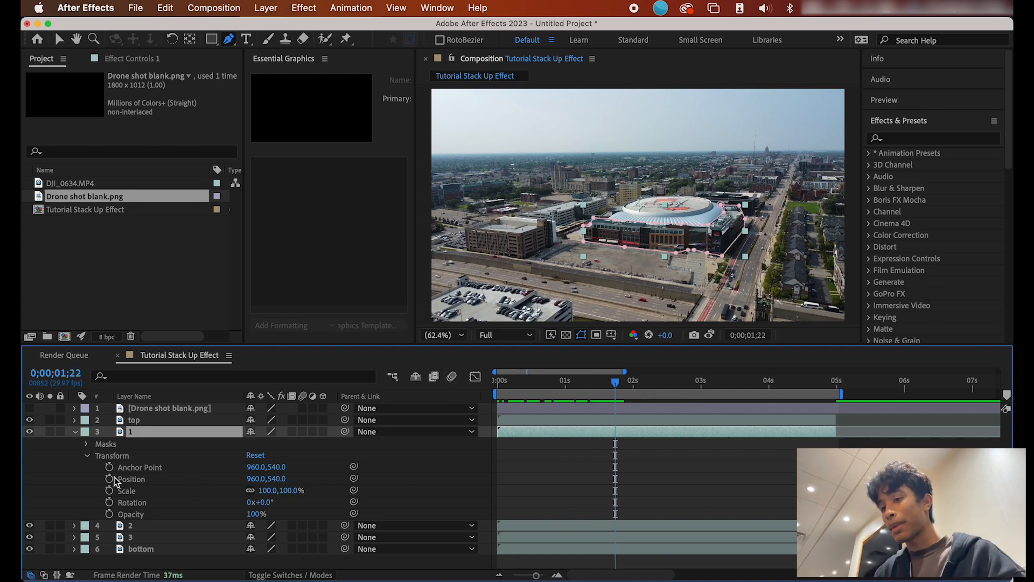
click(109, 479)
drag(616, 385, 599, 385)
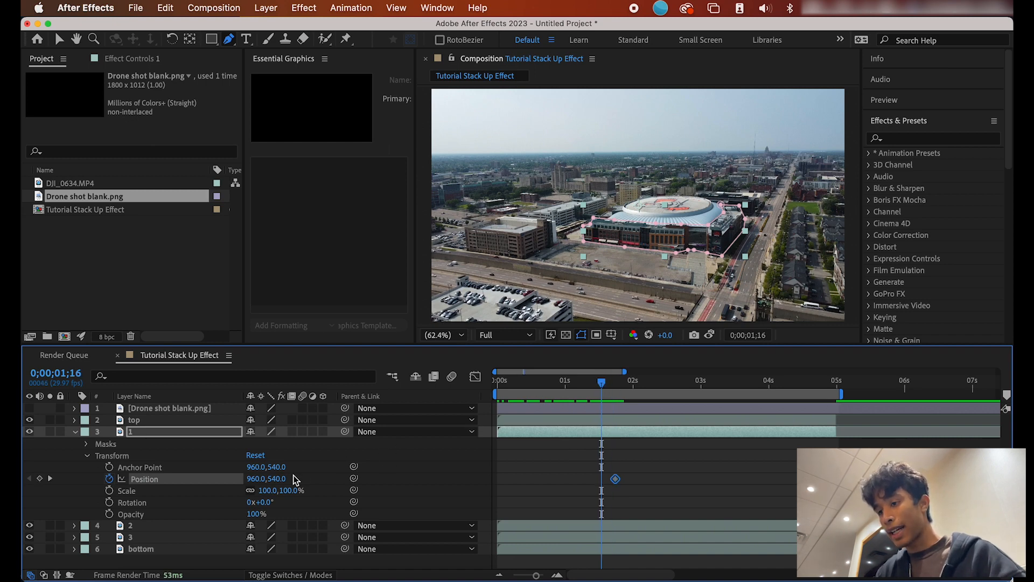
drag(277, 478, 436, 479)
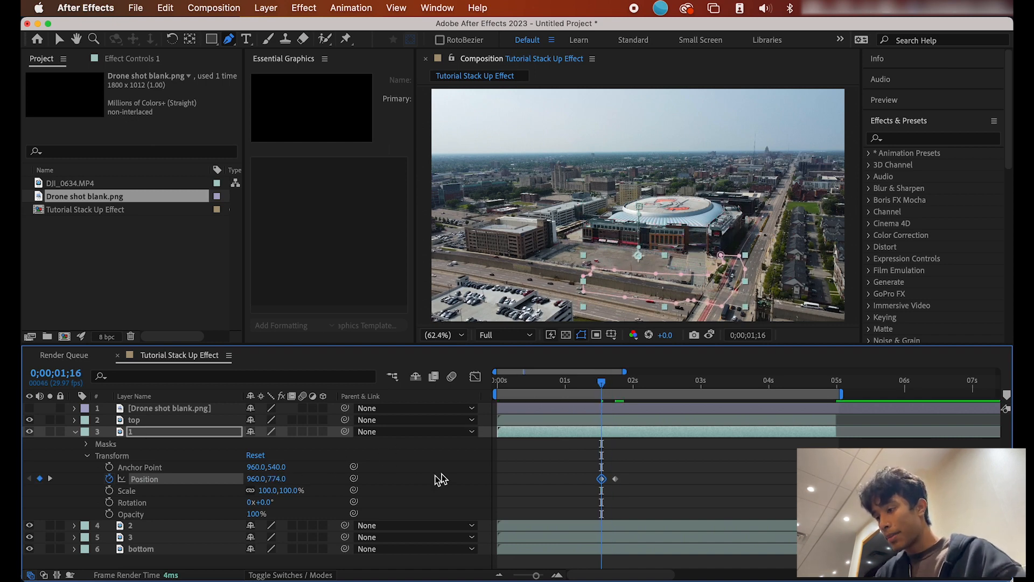
click(619, 459)
mouse_move(593, 381)
mouse_down()
mouse_move(610, 380)
mouse_move(600, 380)
mouse_up()
key(space)
key(space)
key(space)
Step: Apply Easy Ease to both Position keyframes and preview the slide-up
drag(644, 462, 587, 490)
right_click(618, 480)
mouse_move(716, 566)
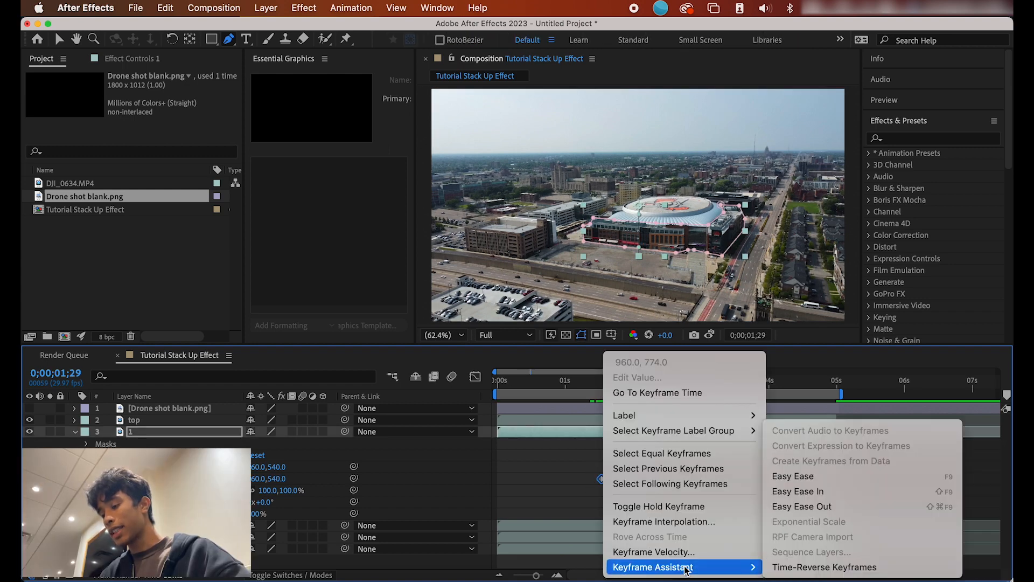
click(804, 476)
click(605, 383)
key(space)
mouse_move(603, 383)
mouse_down()
mouse_move(593, 383)
mouse_move(612, 381)
mouse_move(588, 384)
mouse_move(622, 382)
mouse_up()
key(space)
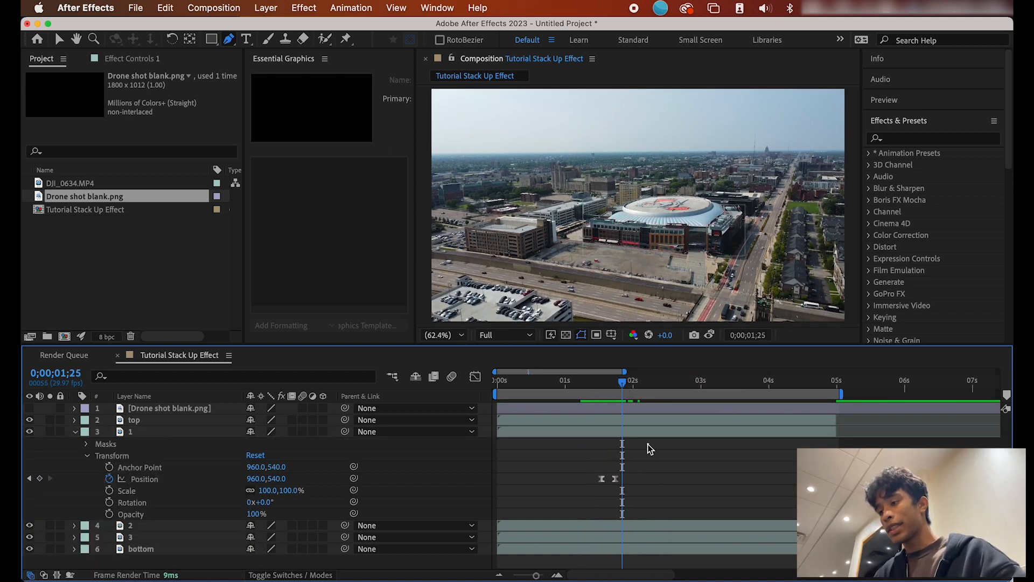
Step: Keyframe layer 2's Position to rise from below into place between 1;25 and 2;05
click(632, 427)
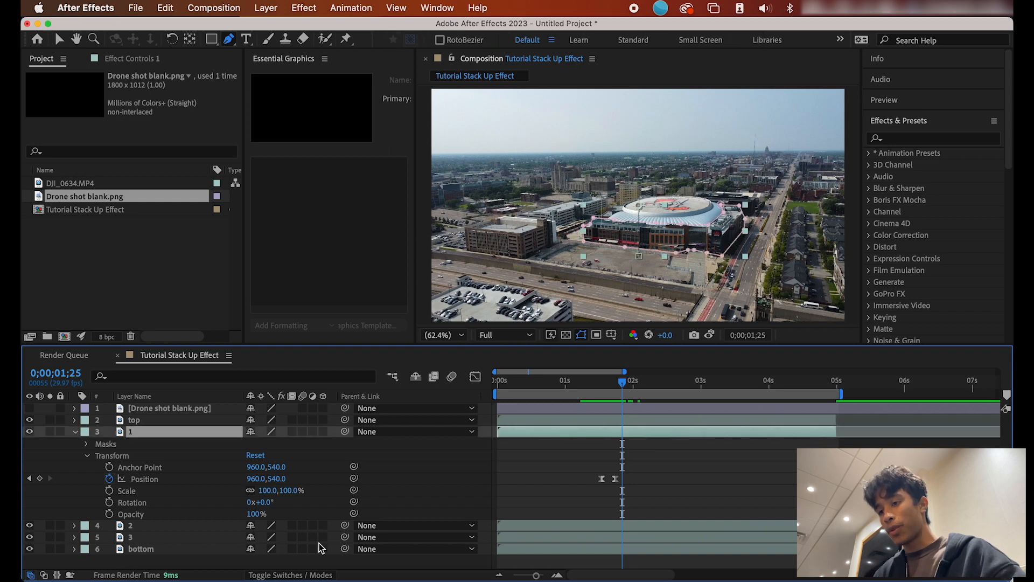
click(74, 526)
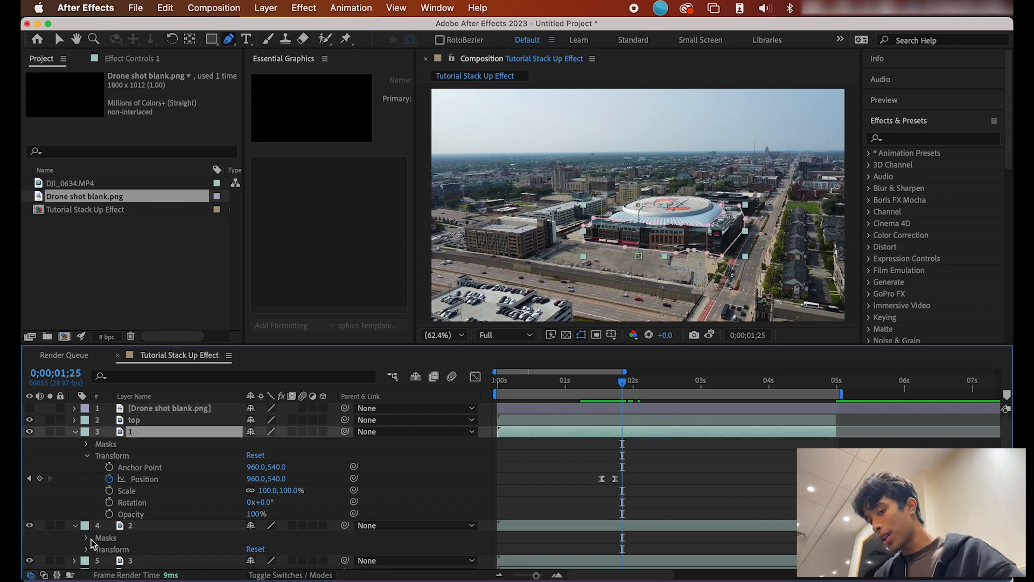
click(86, 549)
scroll(90, 545, down, 4)
scroll(128, 509, down, 1)
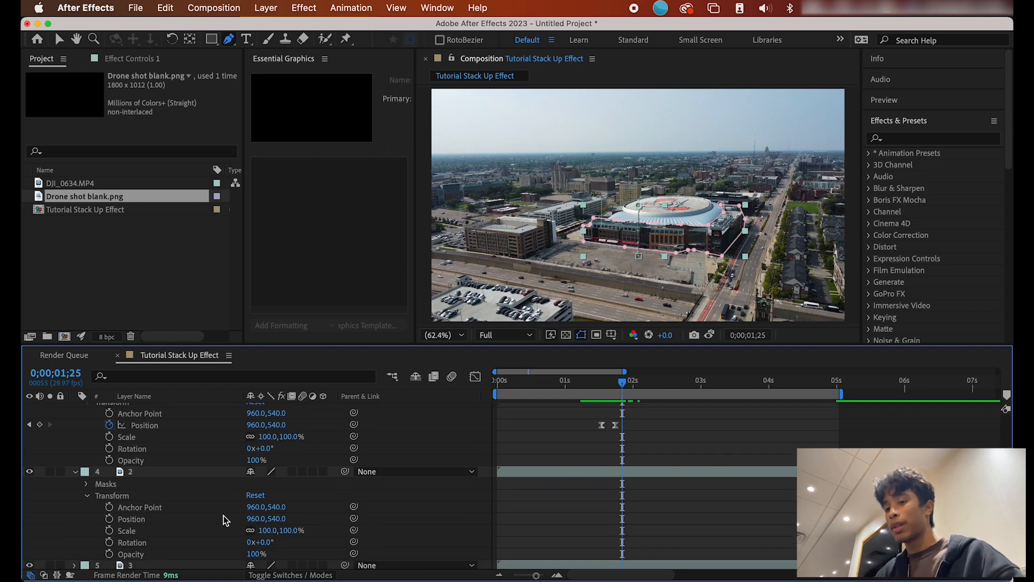
drag(624, 385, 645, 380)
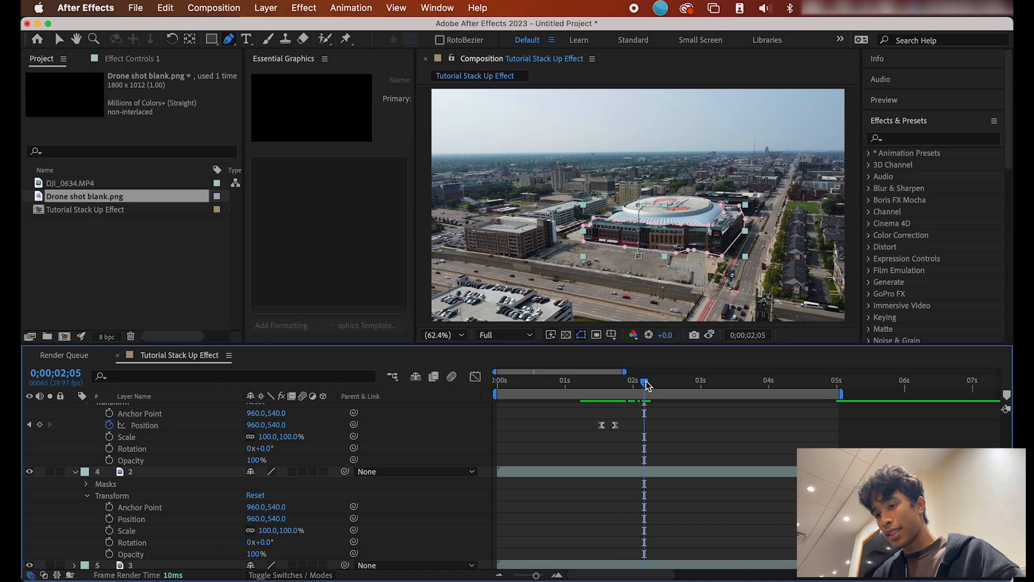
click(107, 518)
drag(643, 386, 623, 385)
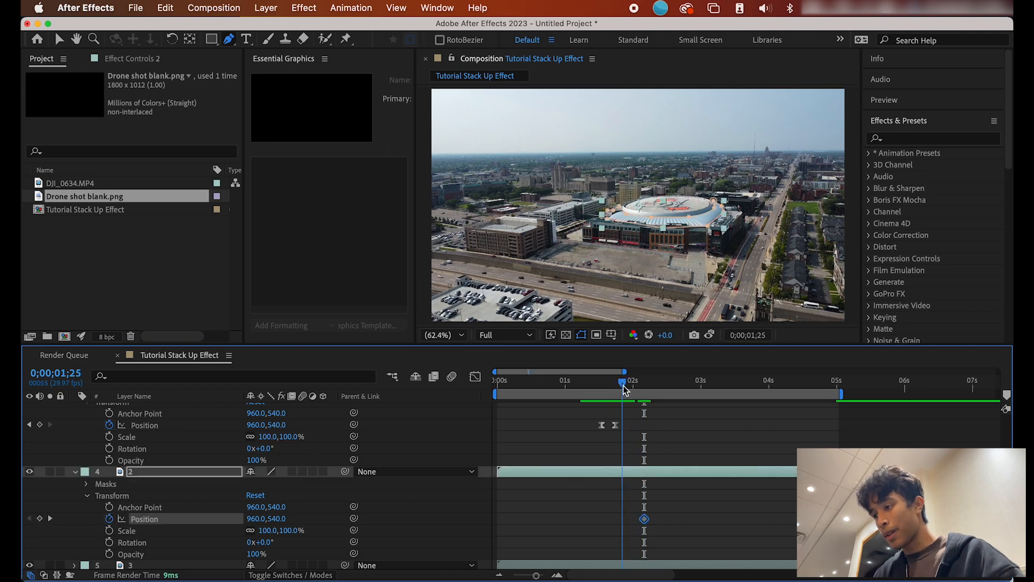
drag(276, 519, 484, 473)
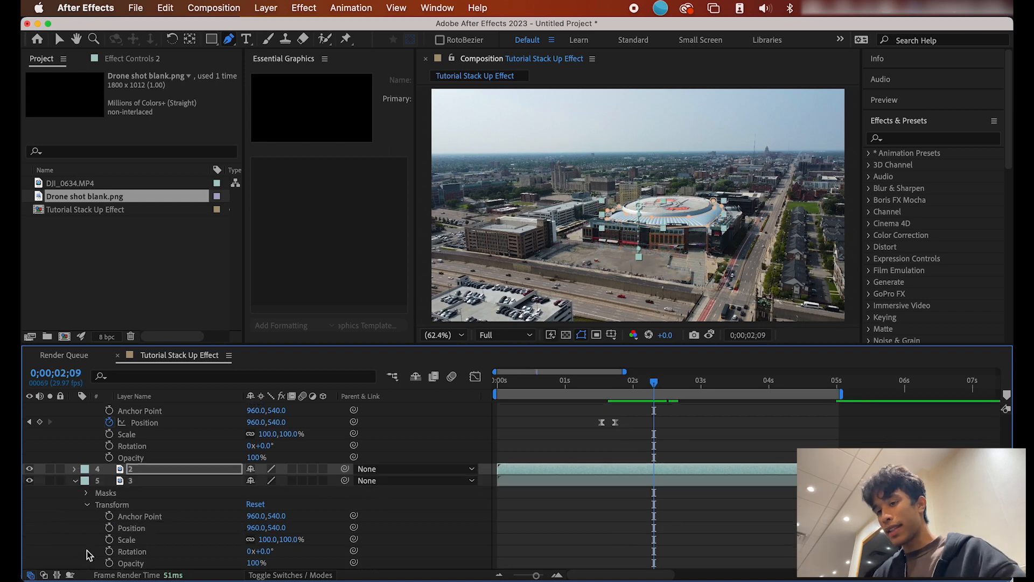
Step: Keyframe layer 3's Position to slide up later, starting lower at Y 779 around 2;18
scroll(86, 550, down, 1)
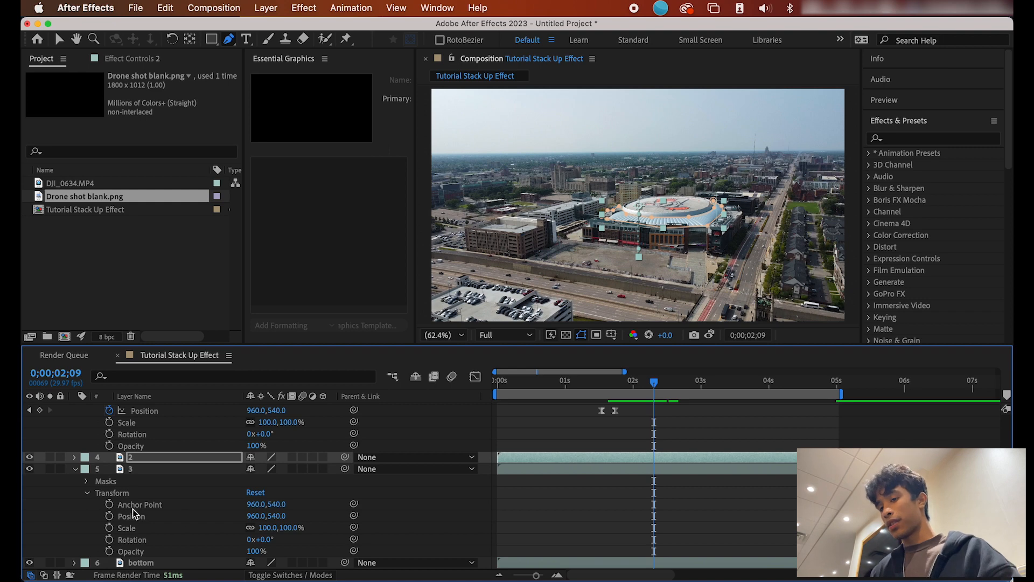
click(109, 516)
drag(654, 517, 676, 517)
drag(280, 515, 468, 492)
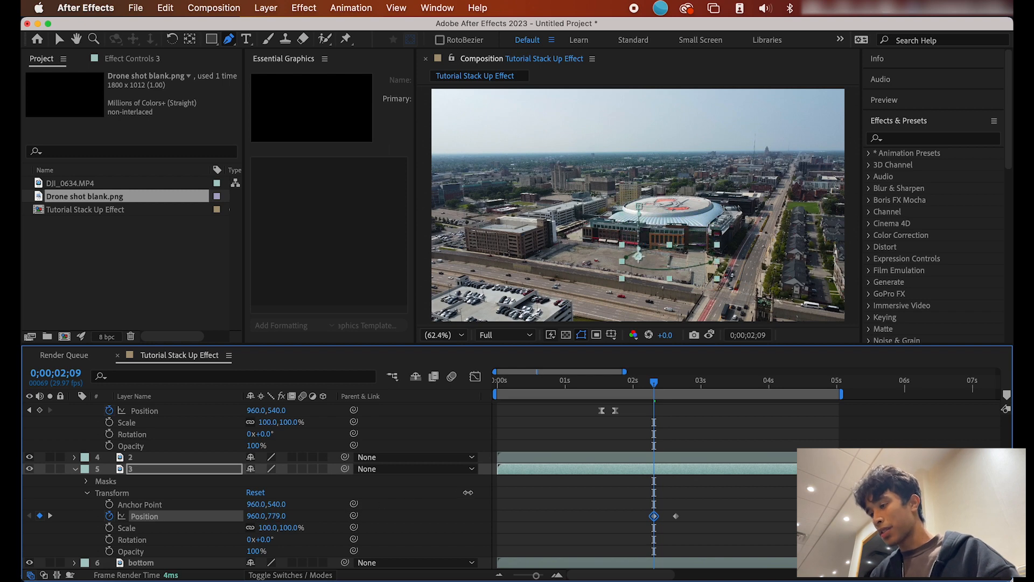
Step: Preview the staggered slides of layers 2 and 3 from 0;00;00;23
click(551, 381)
key(space)
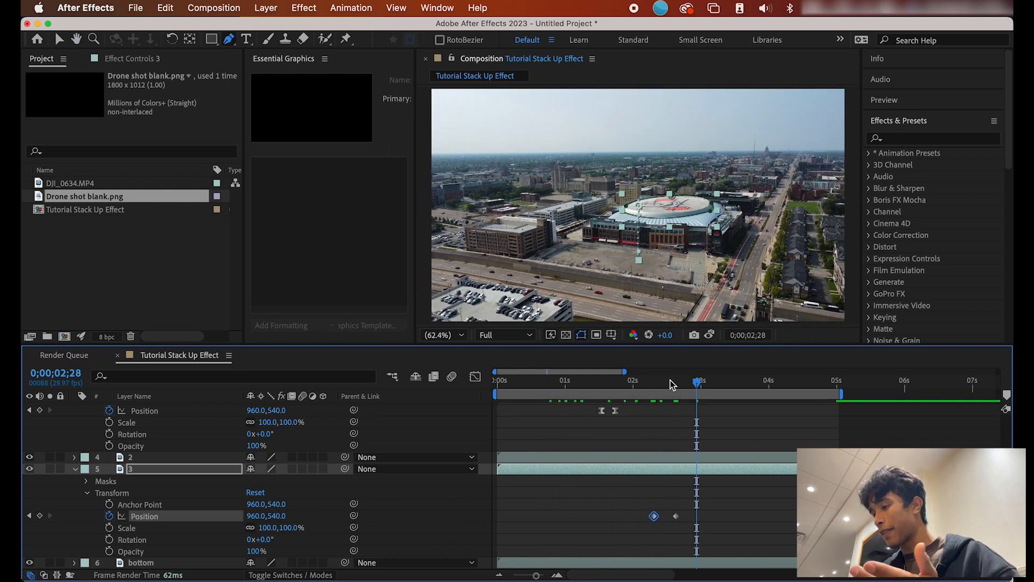
click(601, 380)
drag(602, 380, 639, 380)
scroll(162, 452, up, 3)
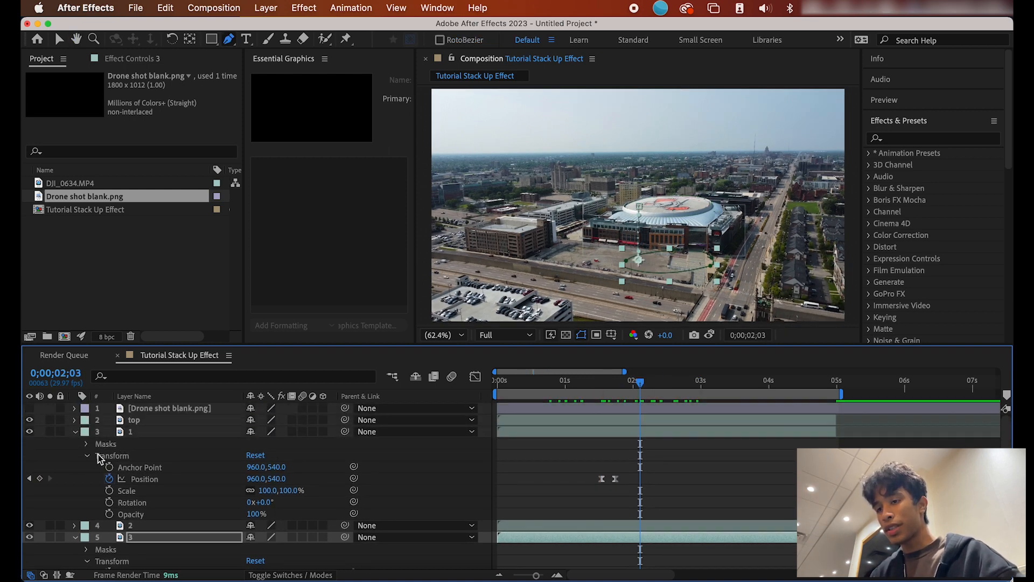
Step: Show the Drone shot blank.png layer and move it beneath layer 3
click(30, 408)
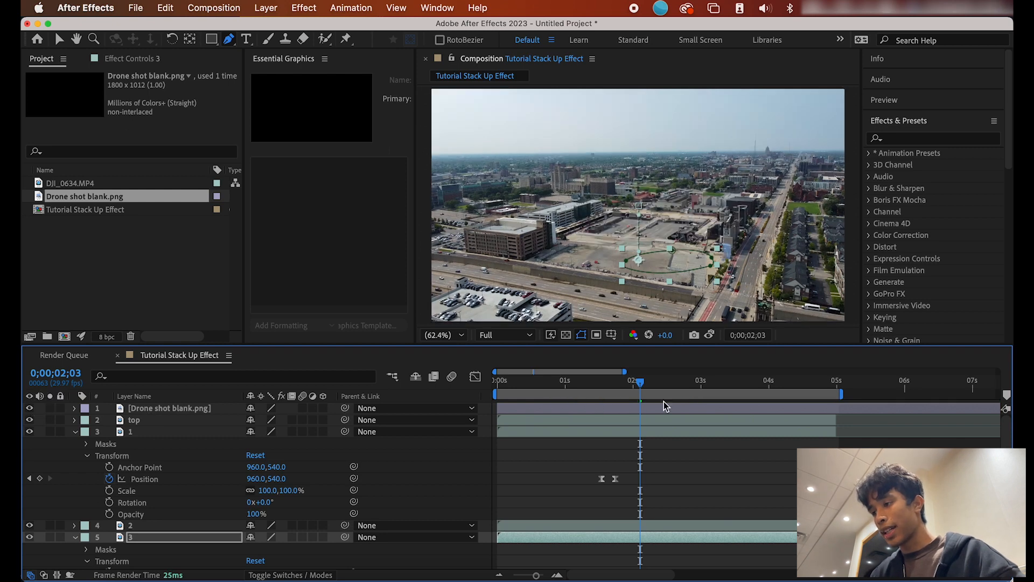
drag(652, 386, 672, 386)
drag(160, 408, 150, 547)
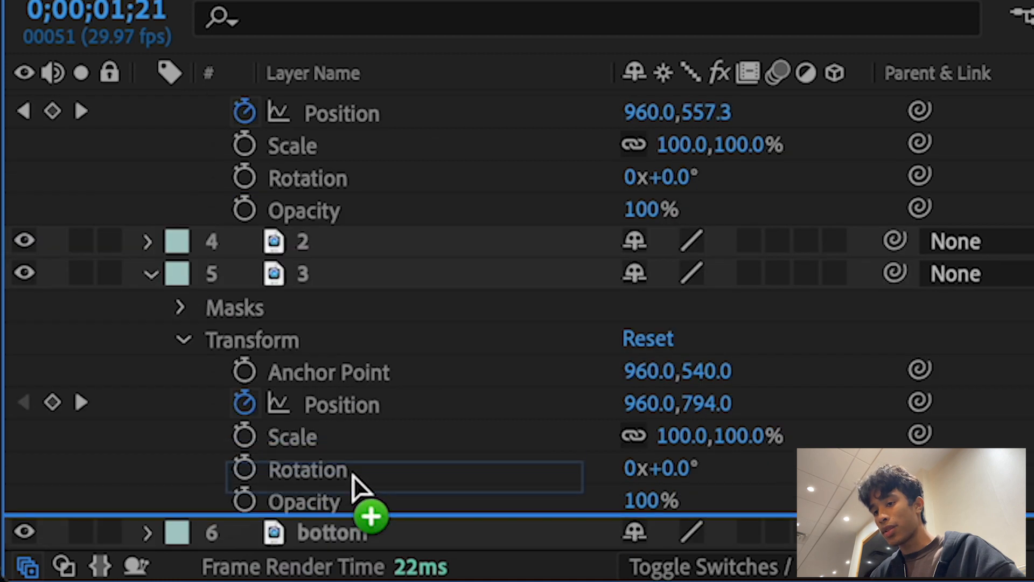
Step: Preview the build-up over the blank lot around 0;00;01;15 to 0;00;01;29
mouse_move(1033, 48)
mouse_down()
mouse_move(1015, 49)
mouse_move(1025, 49)
mouse_up()
key(space)
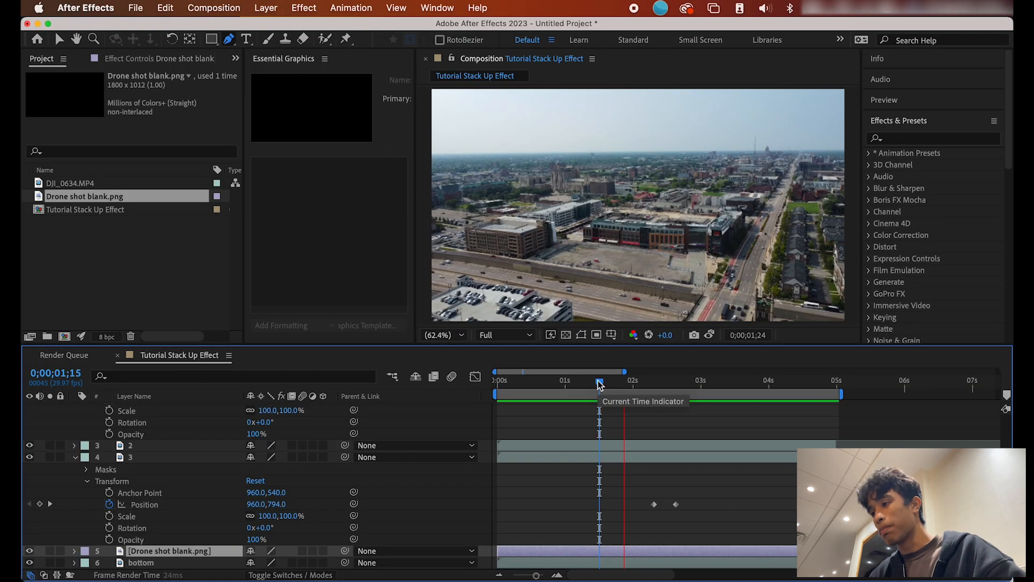
drag(599, 378, 591, 371)
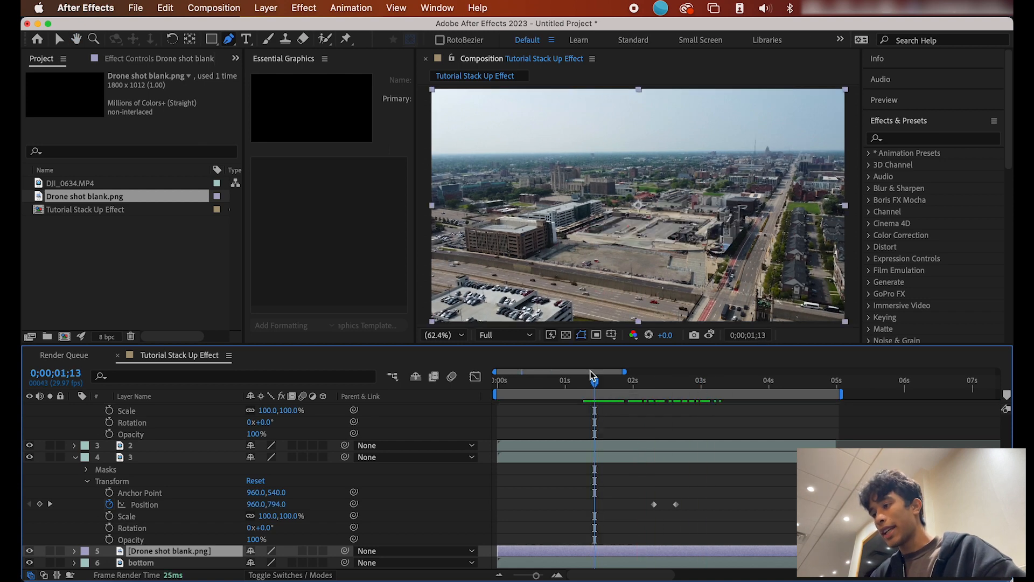
key(space)
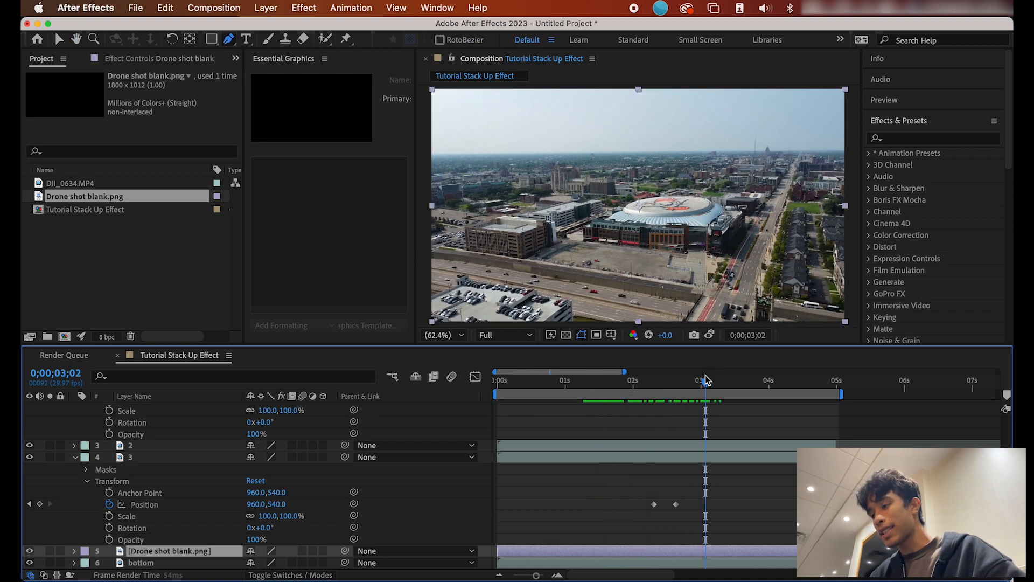
click(629, 380)
key(space)
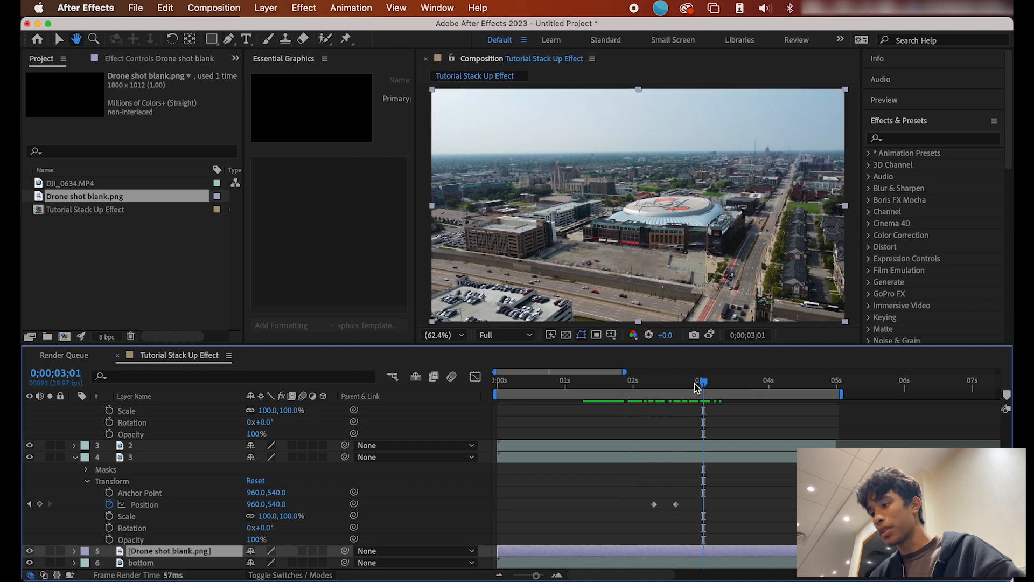
drag(699, 384, 627, 385)
key(space)
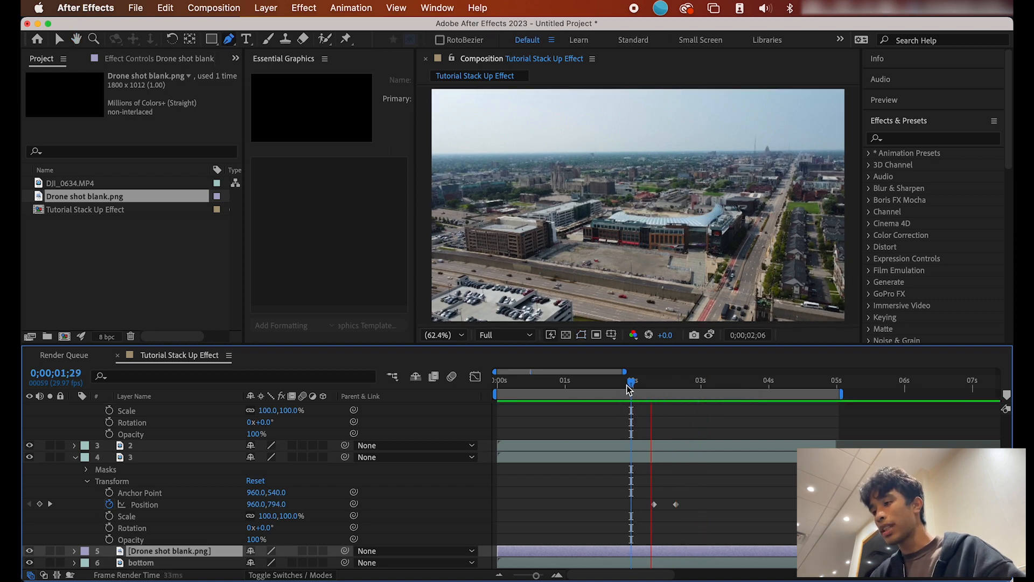
key(space)
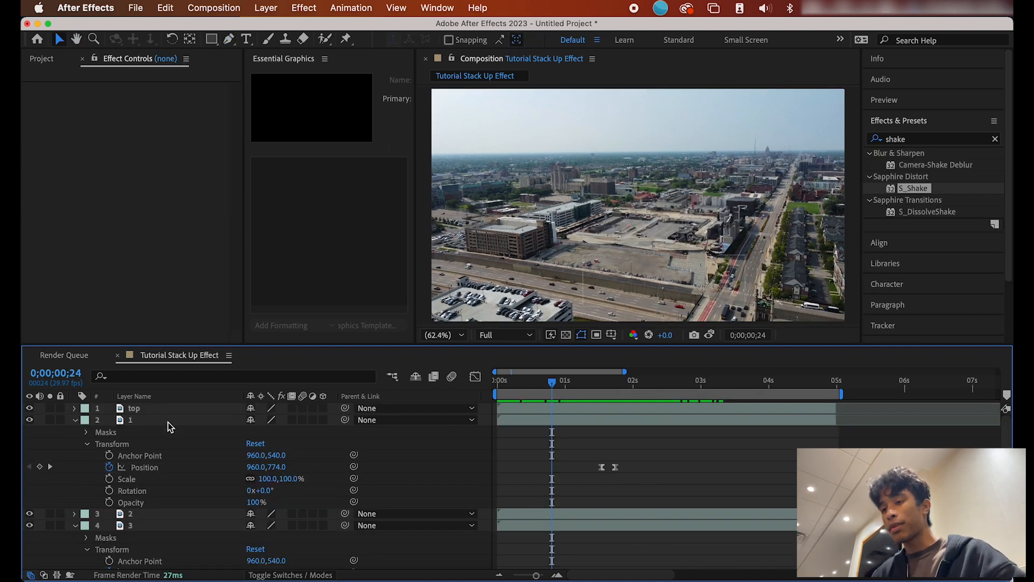
Step: Select every layer and pre-compose them into a nested comp named 'final effect'
click(168, 406)
scroll(157, 495, down, 3)
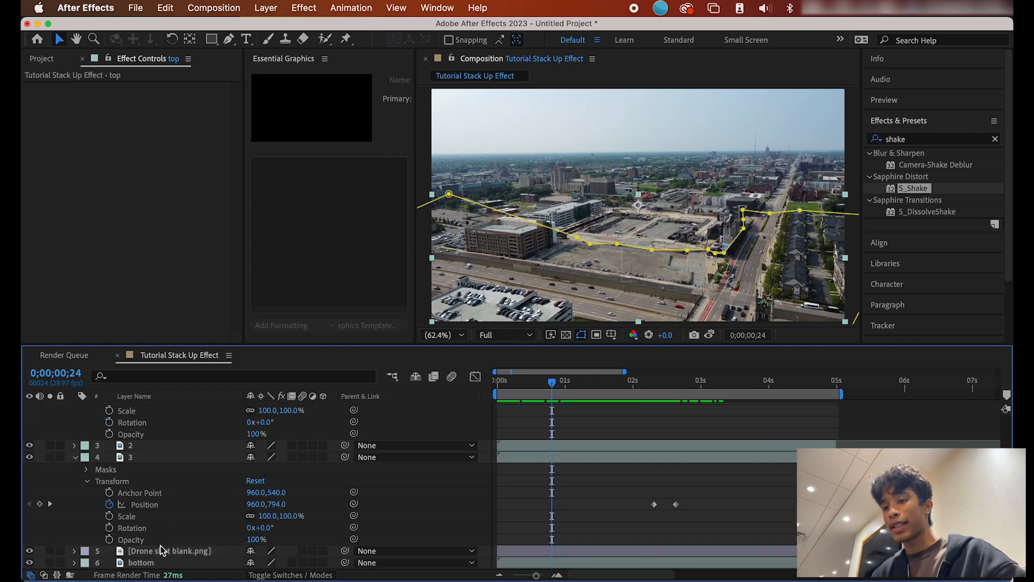
shift+click(159, 563)
right_click(159, 563)
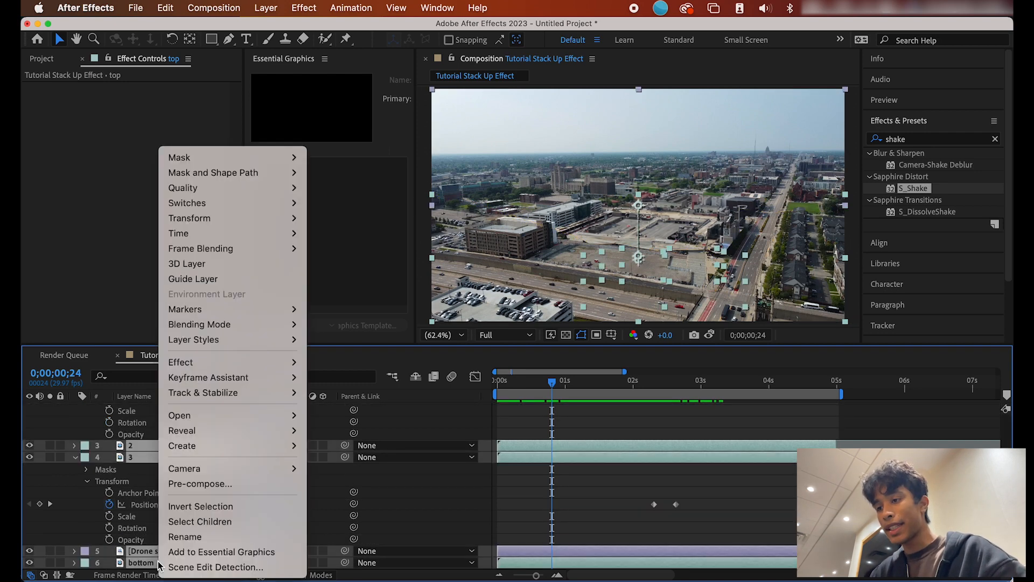
click(215, 484)
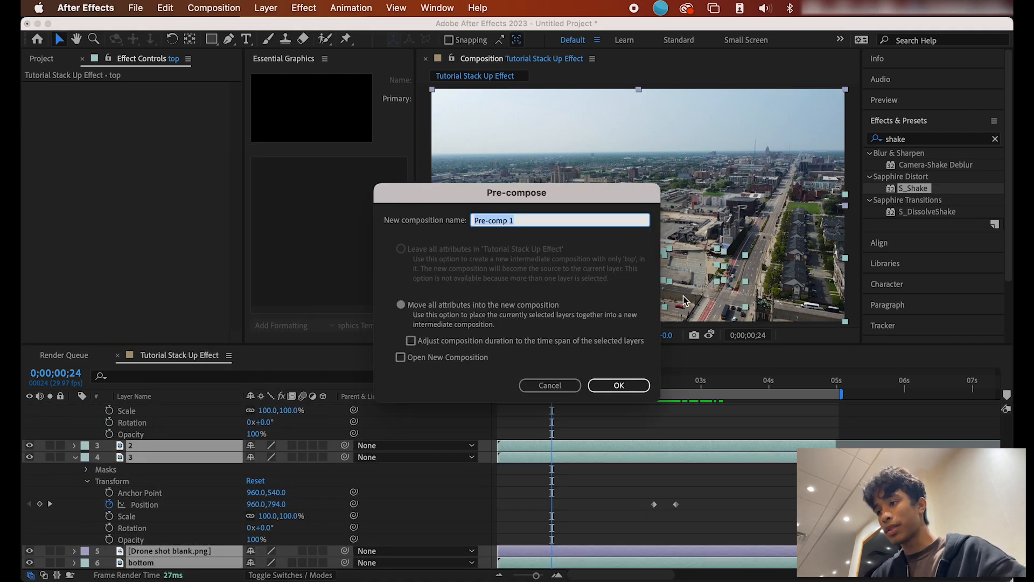
text(final)
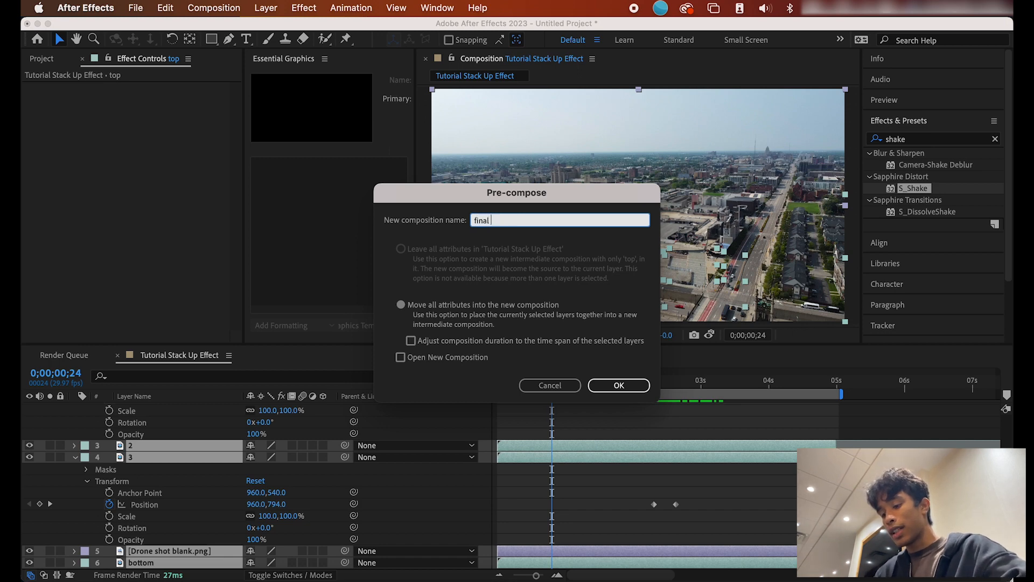
text( effect)
key(Return)
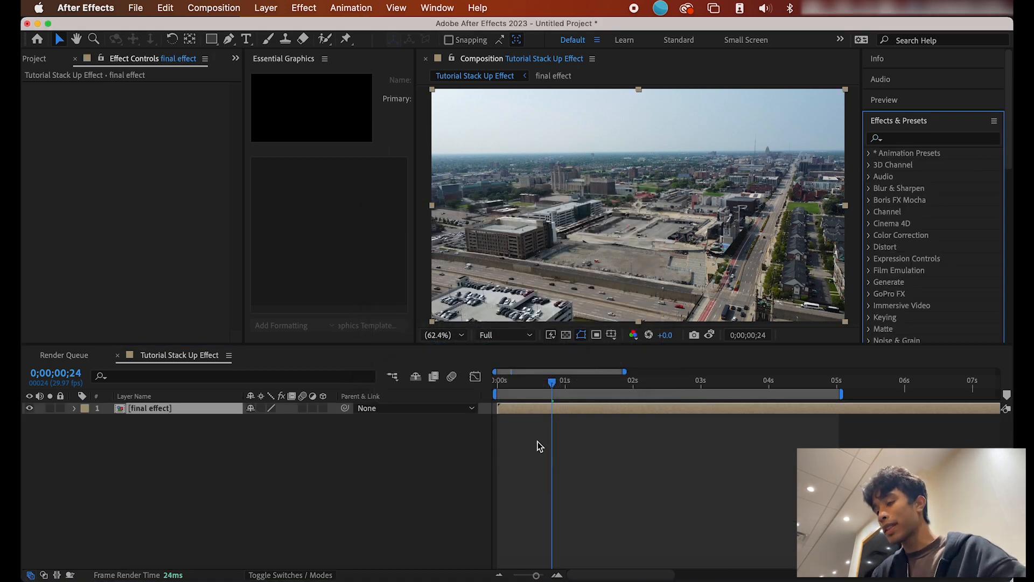
Step: Search 'shake' and apply Sapphire S_Shake to the final effect layer
click(894, 138)
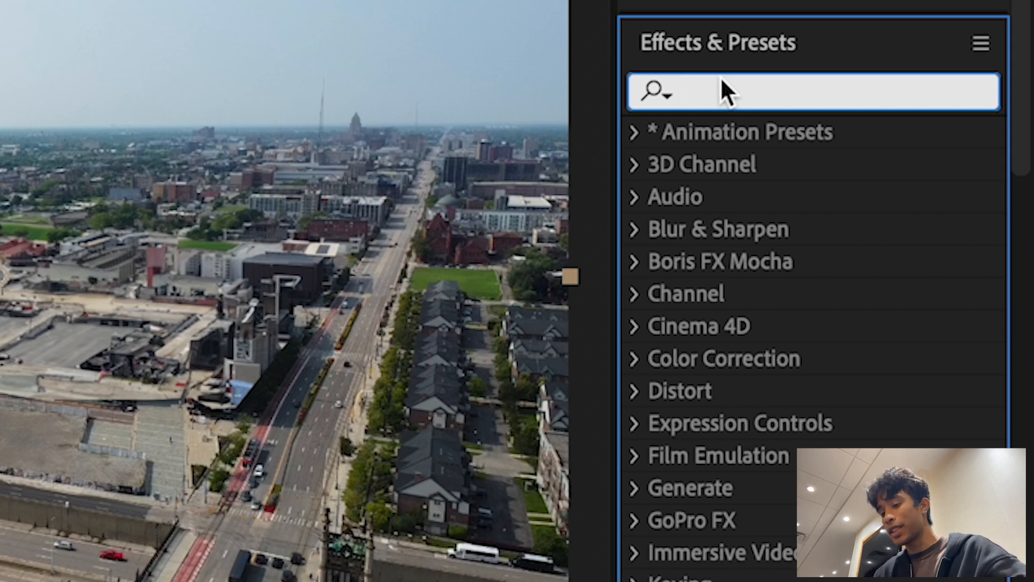
text(shake)
drag(755, 231, 591, 414)
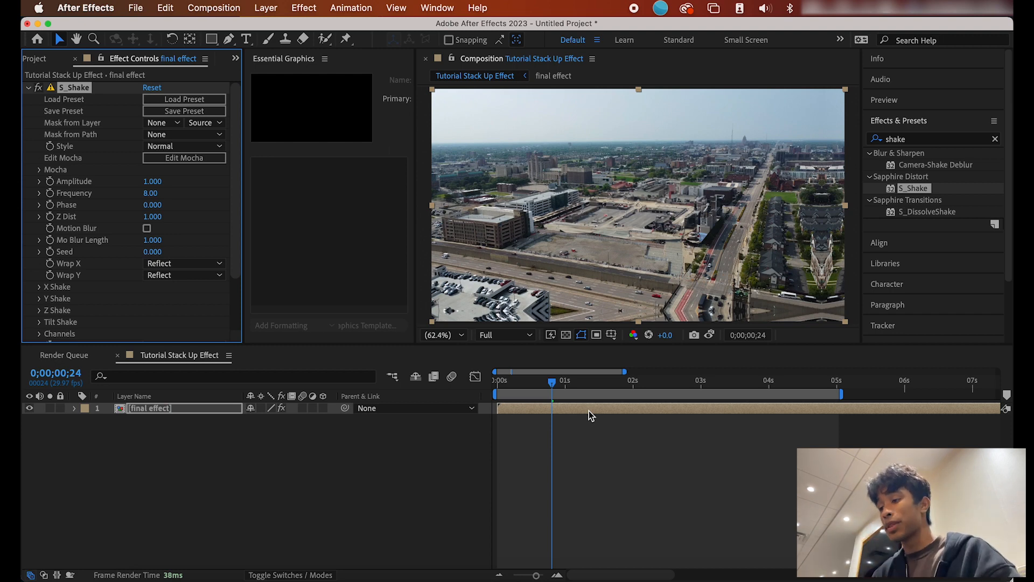
Step: Scrub the playhead through the building rise to preview the shake
drag(553, 383, 530, 383)
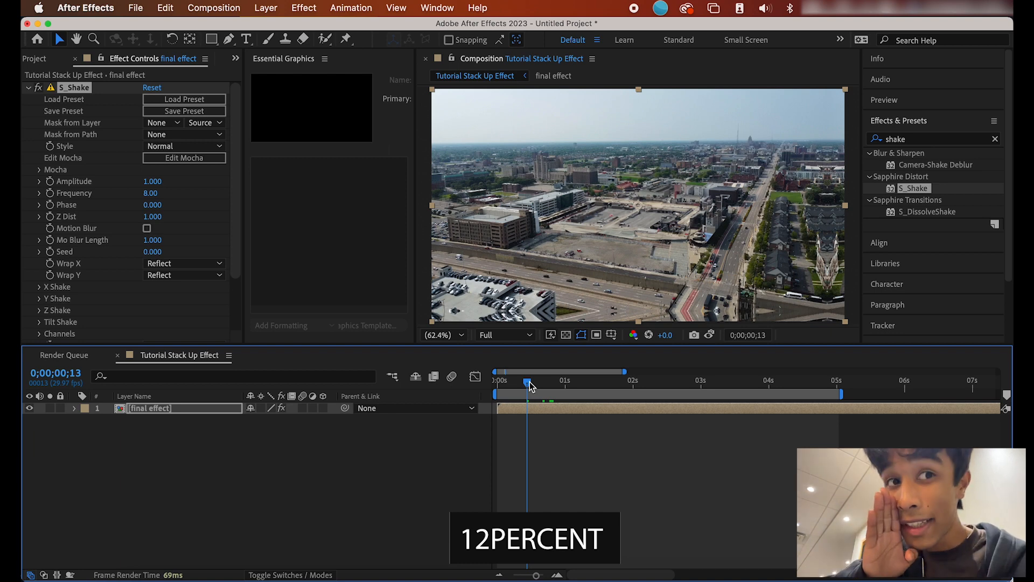
drag(531, 384, 572, 382)
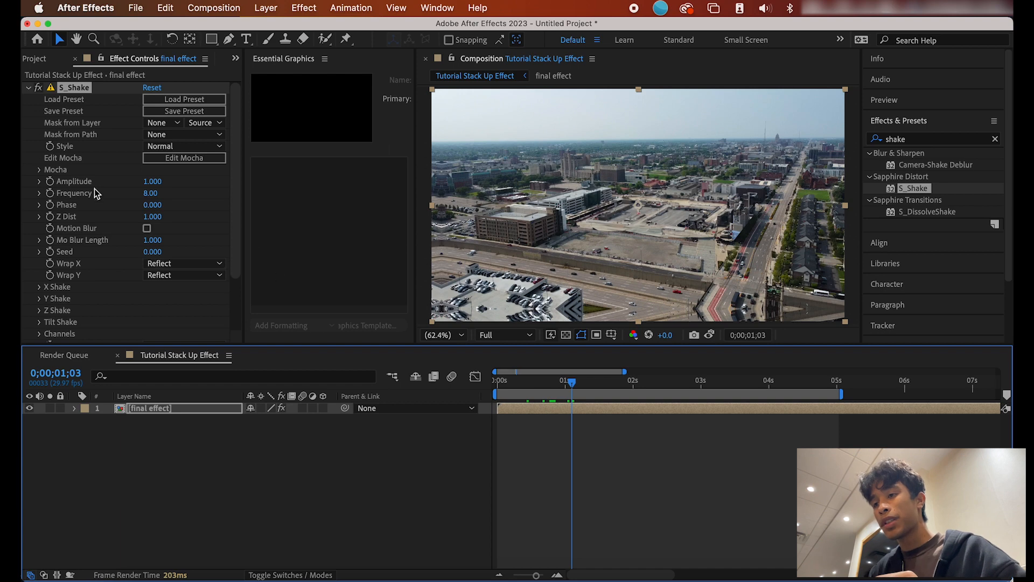
drag(574, 386, 607, 381)
Step: Start keyframing S_Shake's Amplitude on final effect with a value of 0
scroll(60, 176, down, 3)
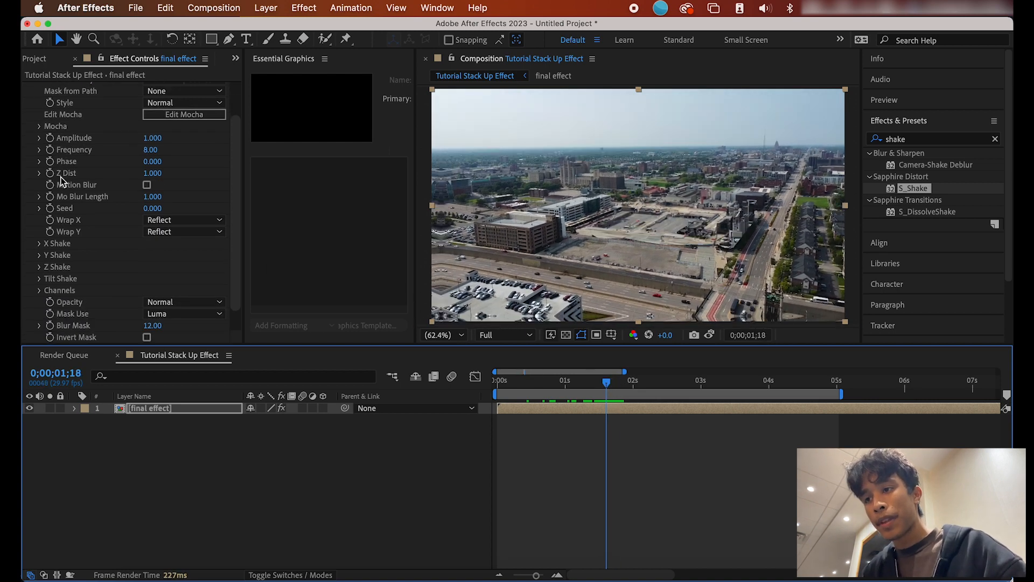
click(74, 408)
click(87, 420)
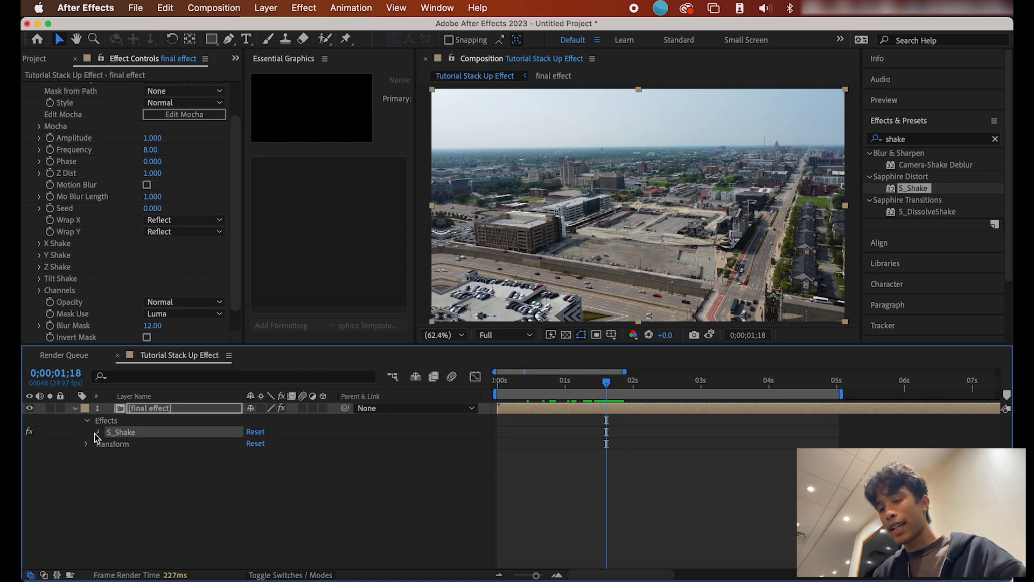
click(97, 432)
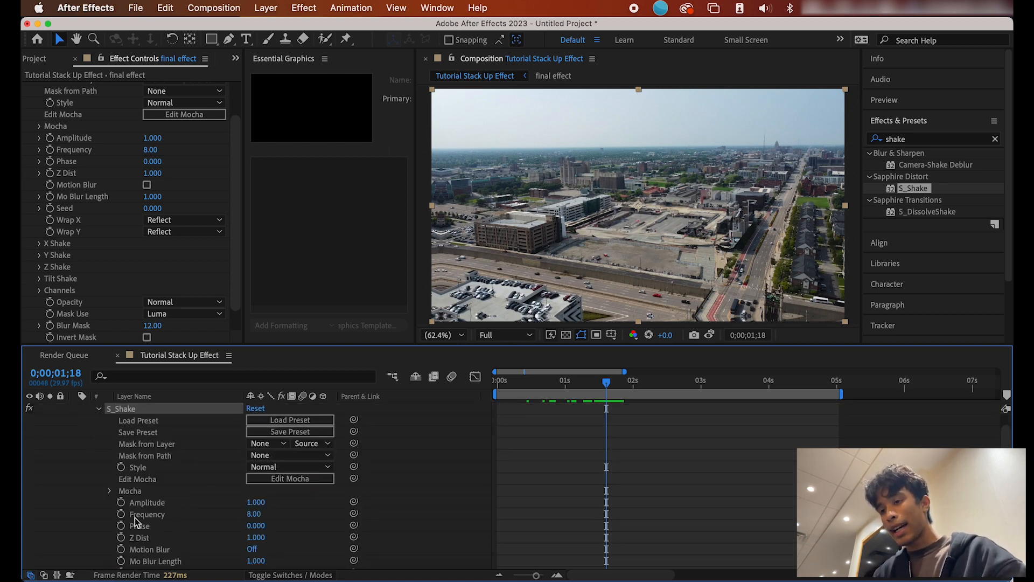
click(122, 503)
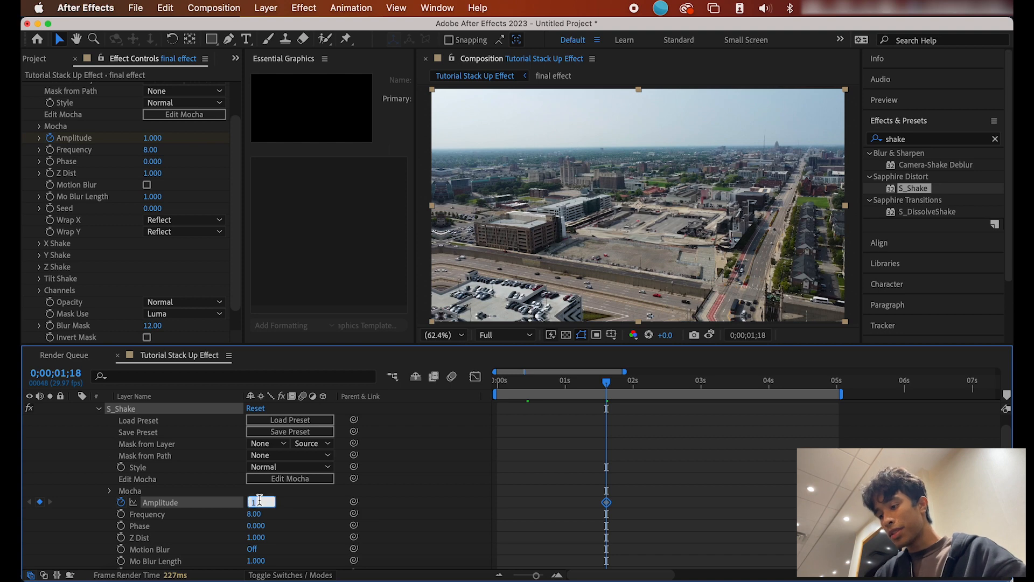
text(0)
key(Return)
Step: Add Amplitude keyframes of 1.5 and then 0, five frames apart, and preview the burst
drag(608, 382, 621, 382)
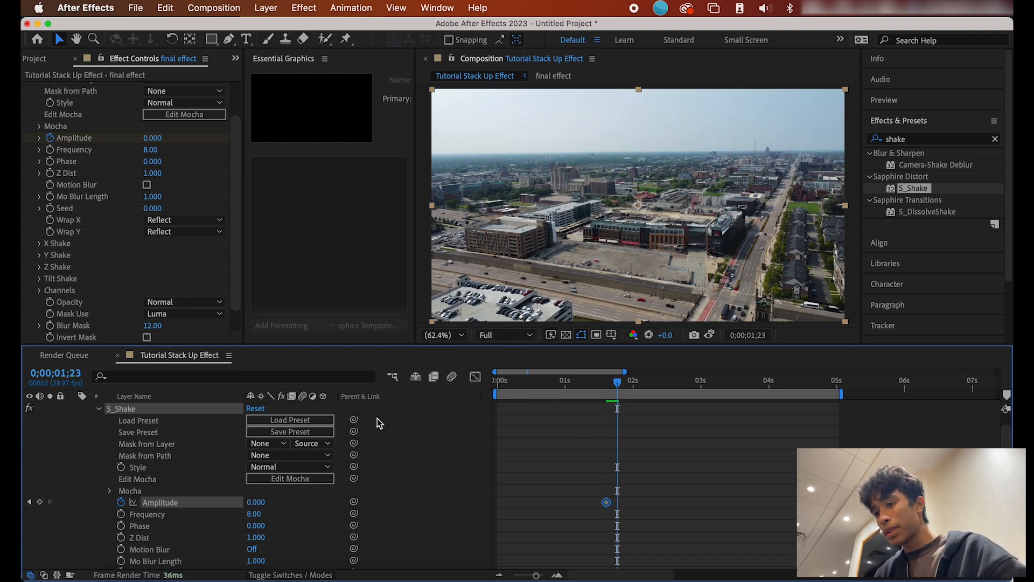
text(1)
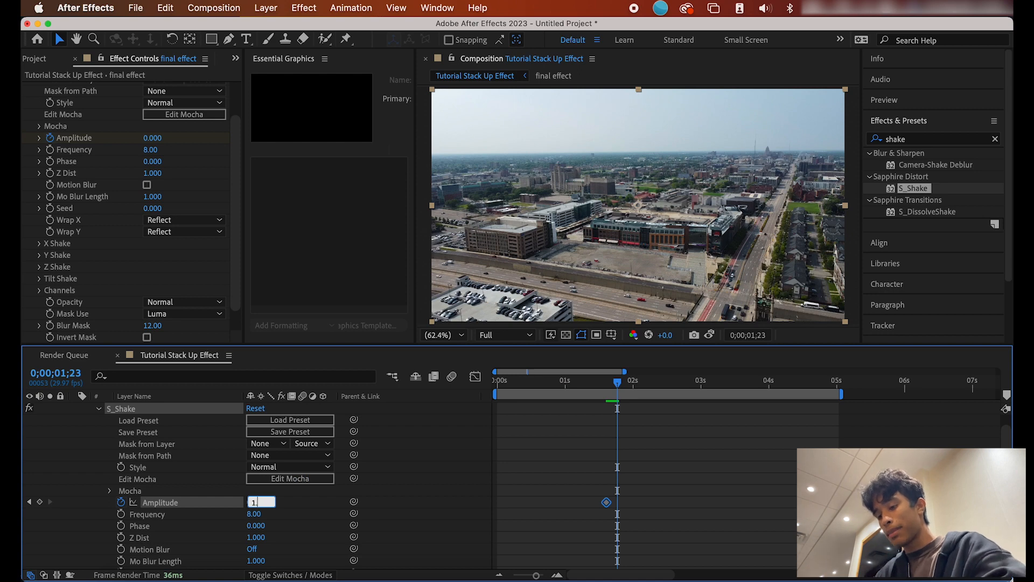
text(.5)
key(Return)
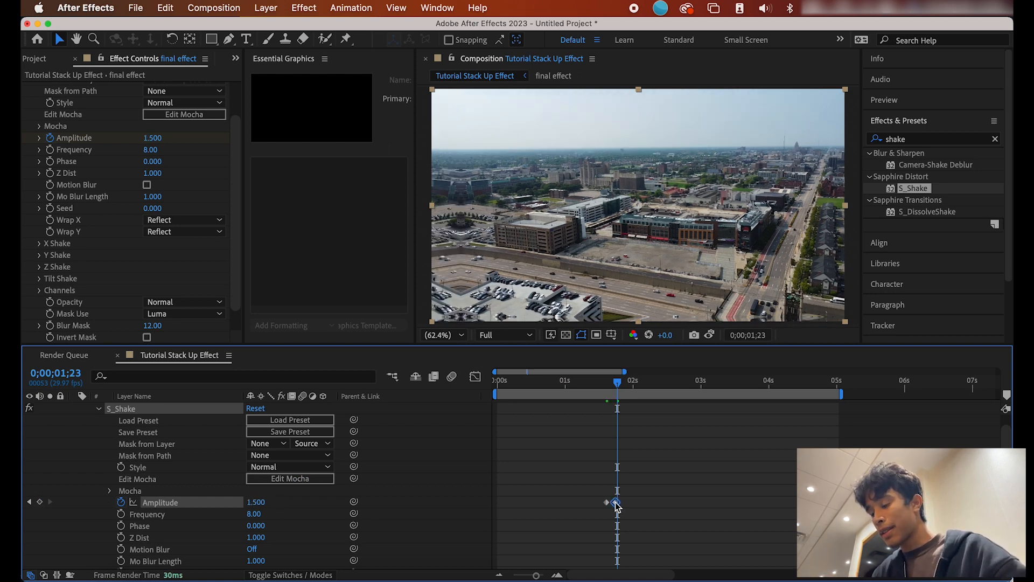
key(equal)
key(equal)
drag(619, 377, 661, 377)
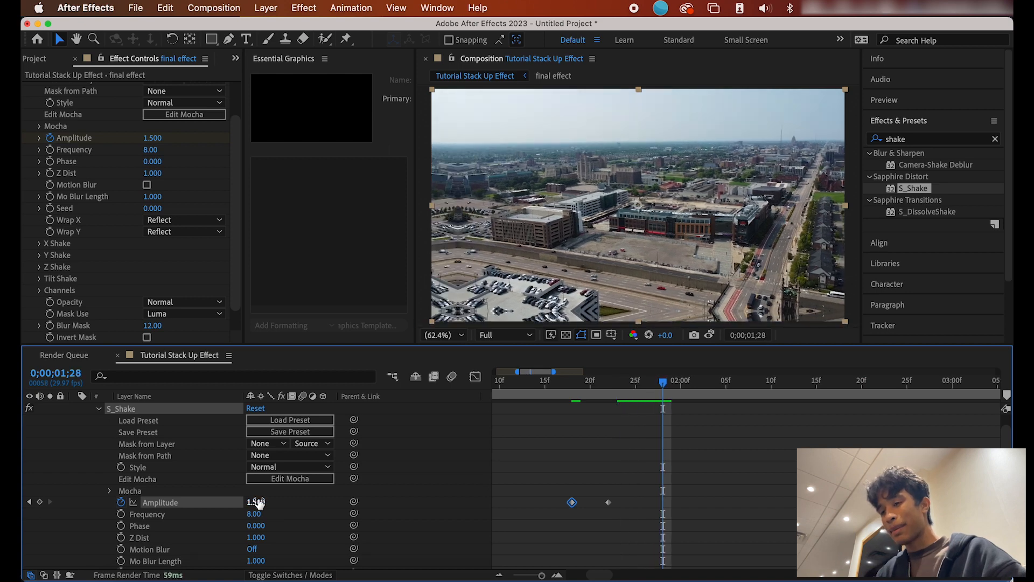
key(Return)
key(space)
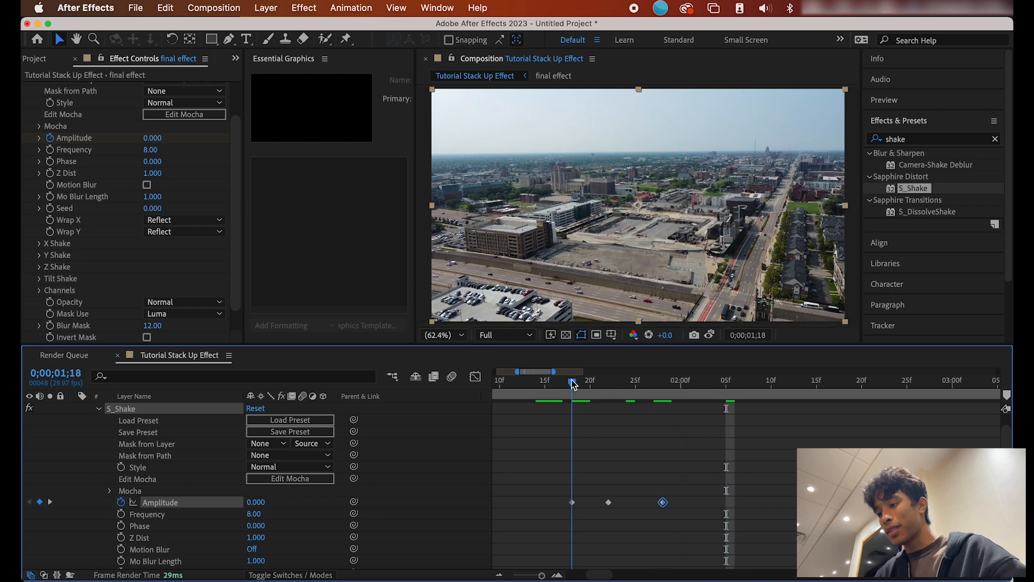
key(space)
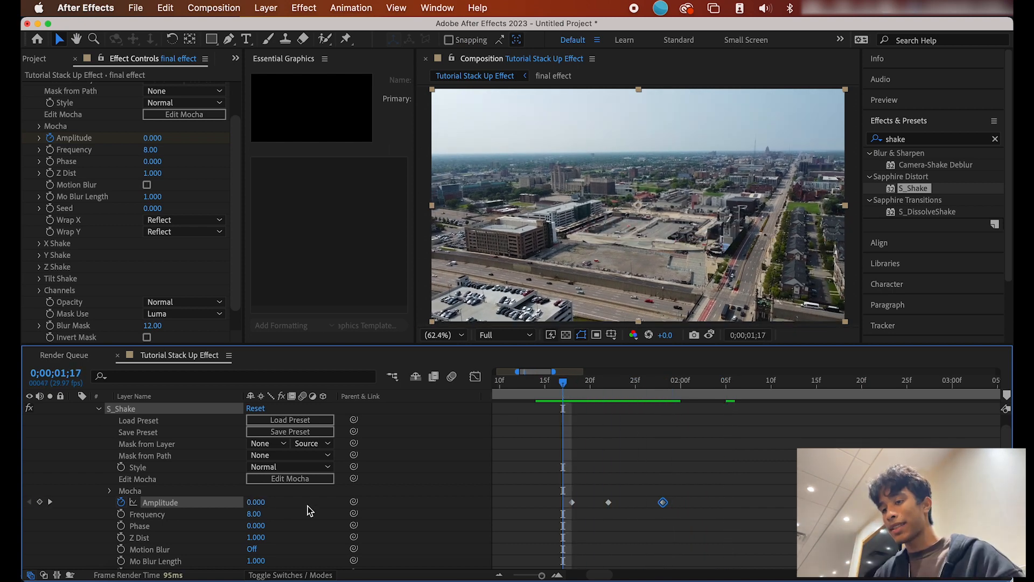
Step: Copy the three Amplitude keyframes and paste them at 2 seconds and a later shake time
drag(549, 500, 729, 516)
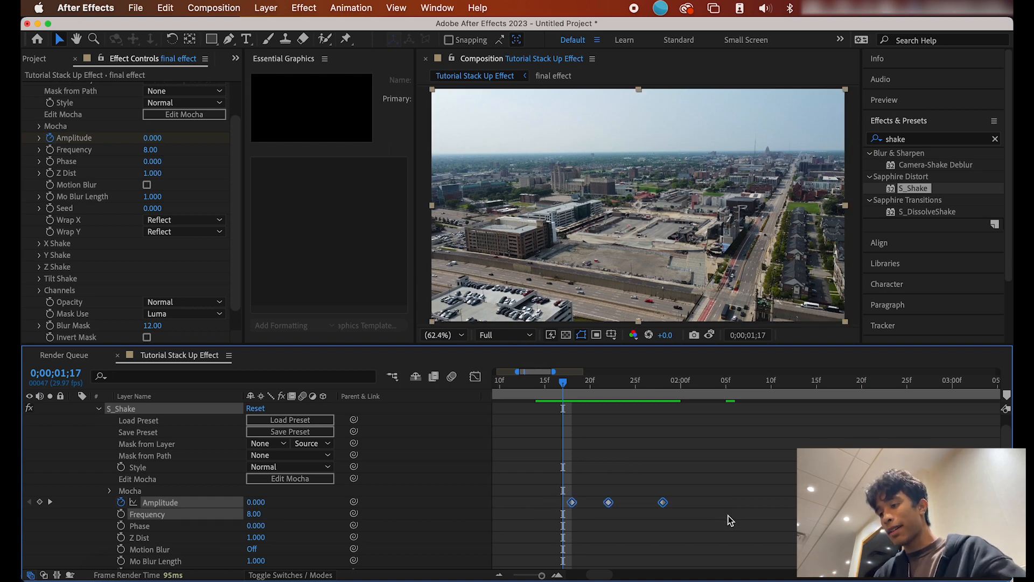
drag(577, 382, 685, 386)
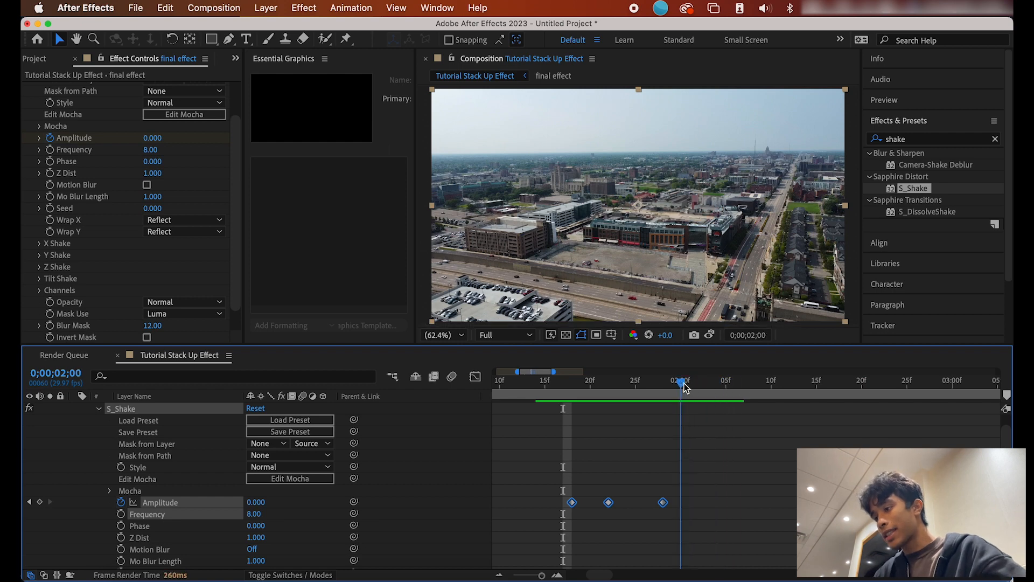
key(super+v)
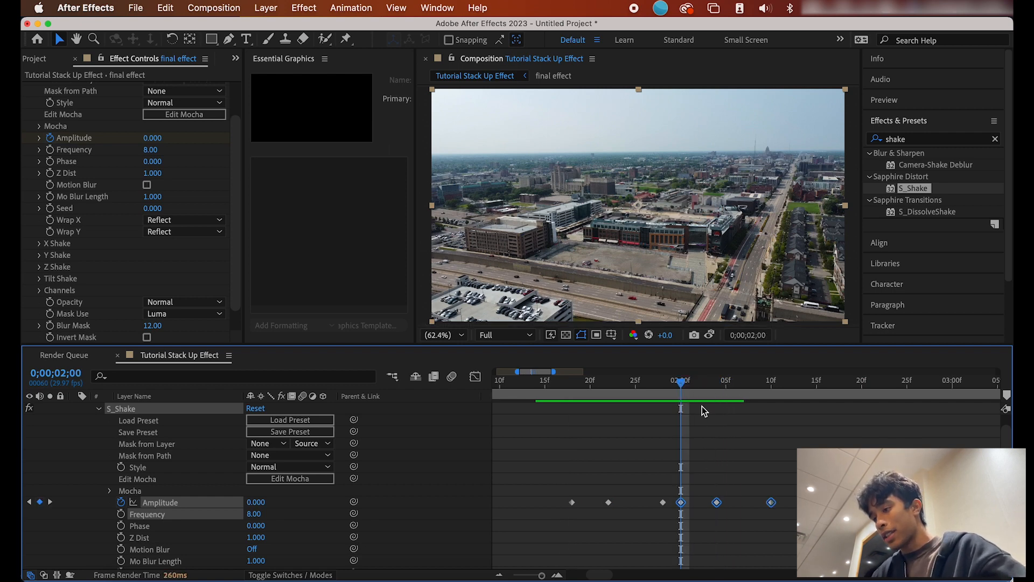
drag(682, 385, 815, 379)
key(super+v)
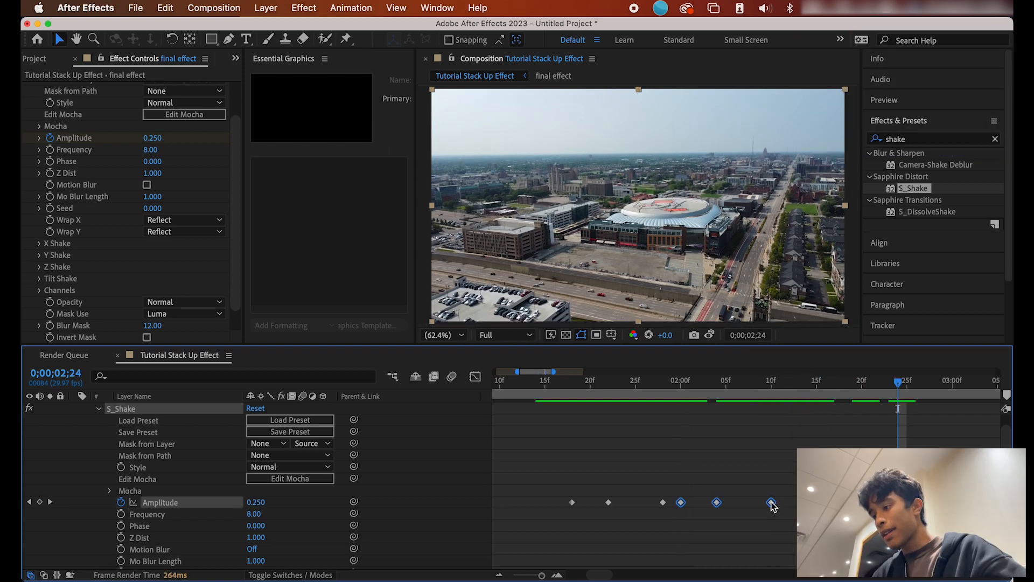
drag(772, 503, 798, 504)
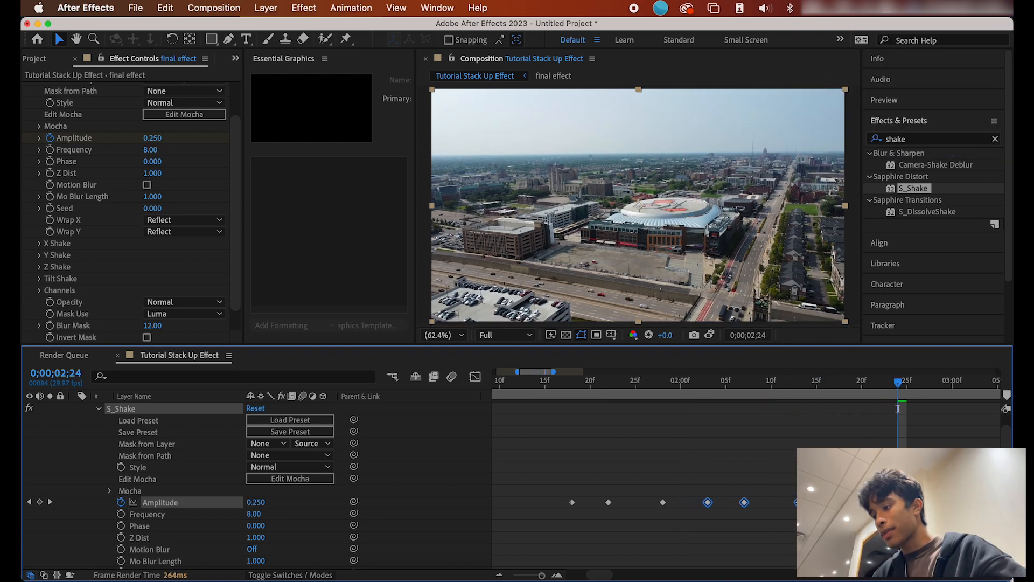
Step: Play back the shake bursts from just before they begin
drag(897, 377, 632, 383)
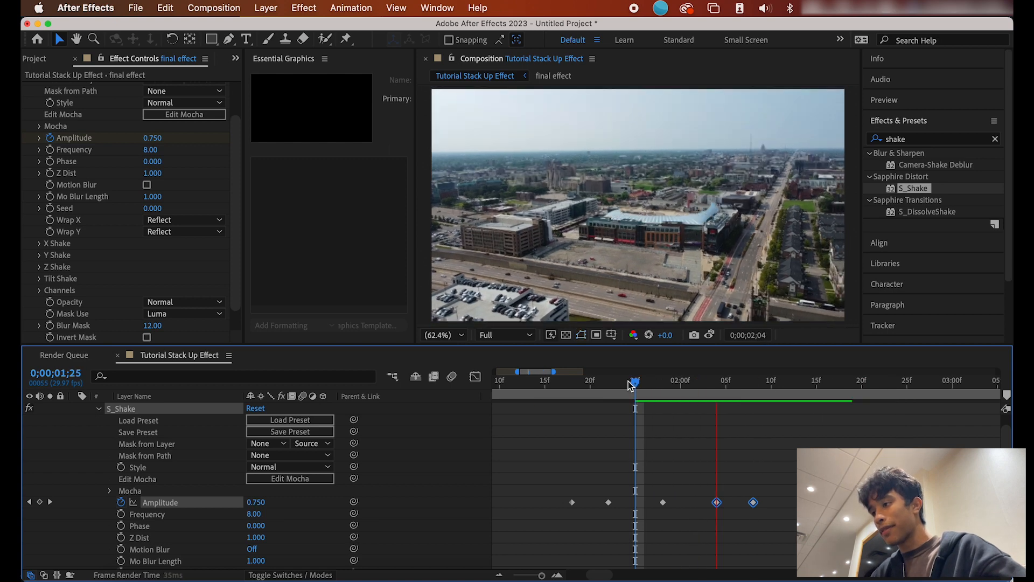
click(736, 383)
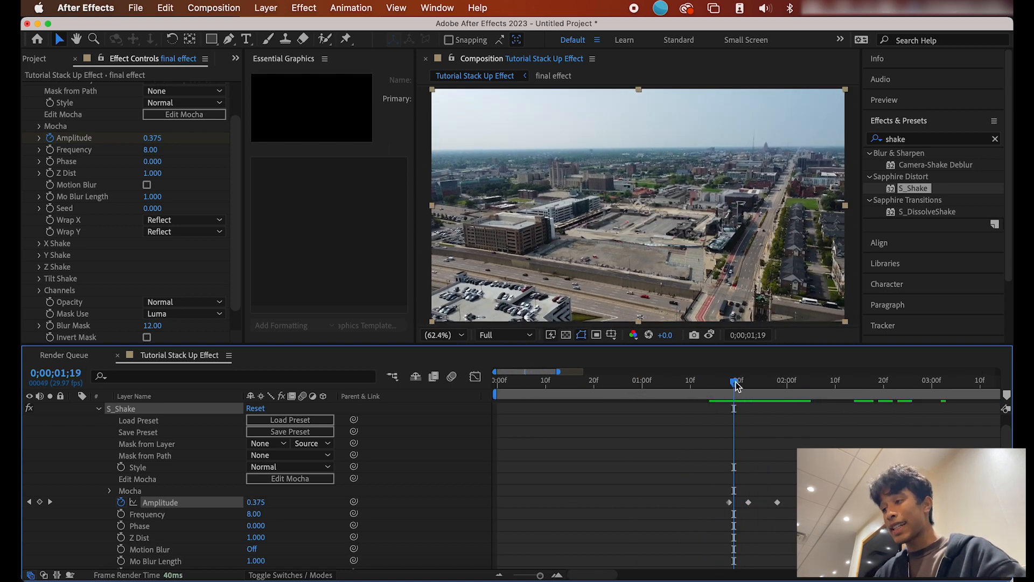
key(space)
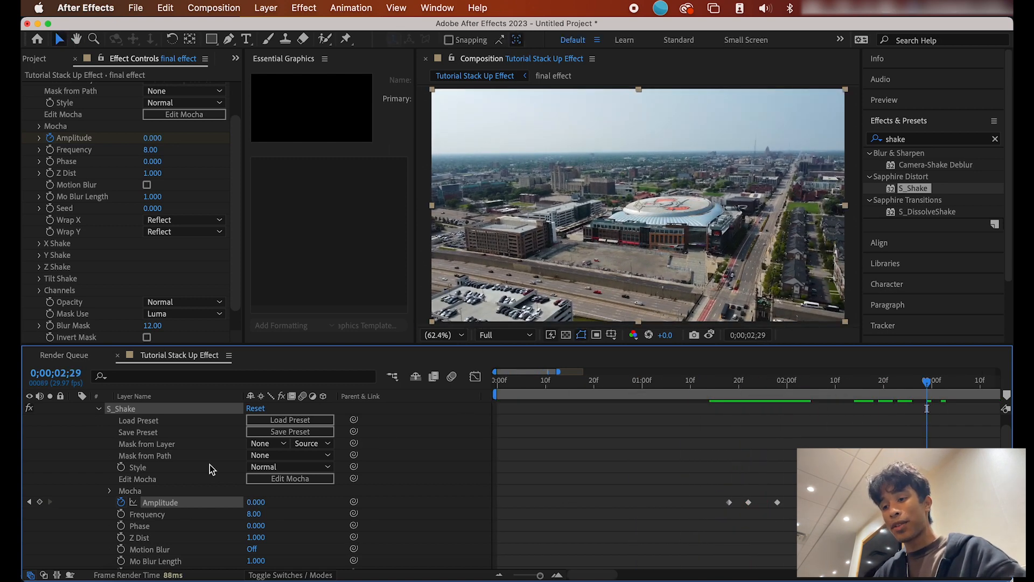
Step: Turn on S_Shake's Motion Blur and clear the 'shake' search in Effects & Presets
scroll(209, 464, down, 10)
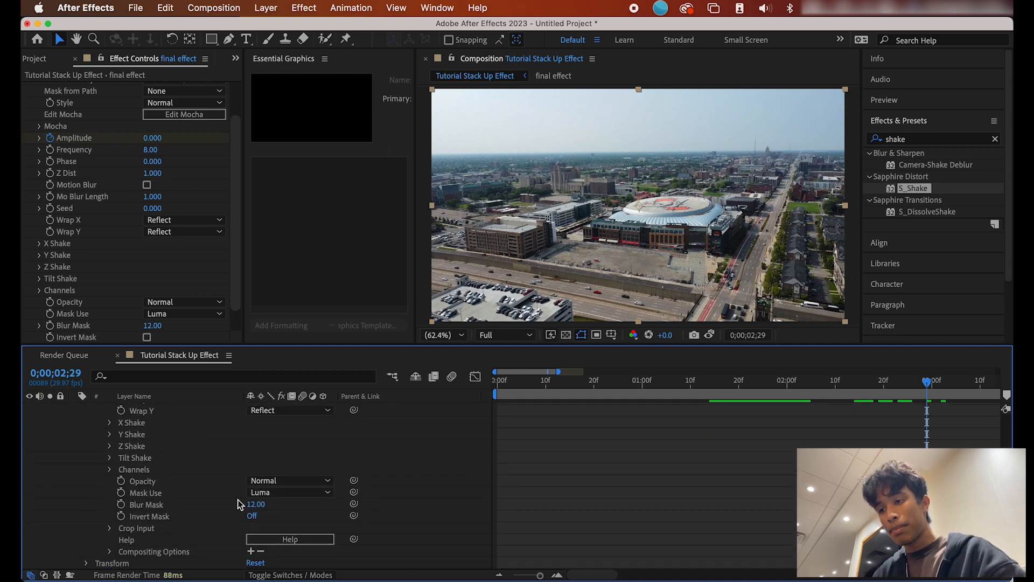
scroll(224, 506, up, 10)
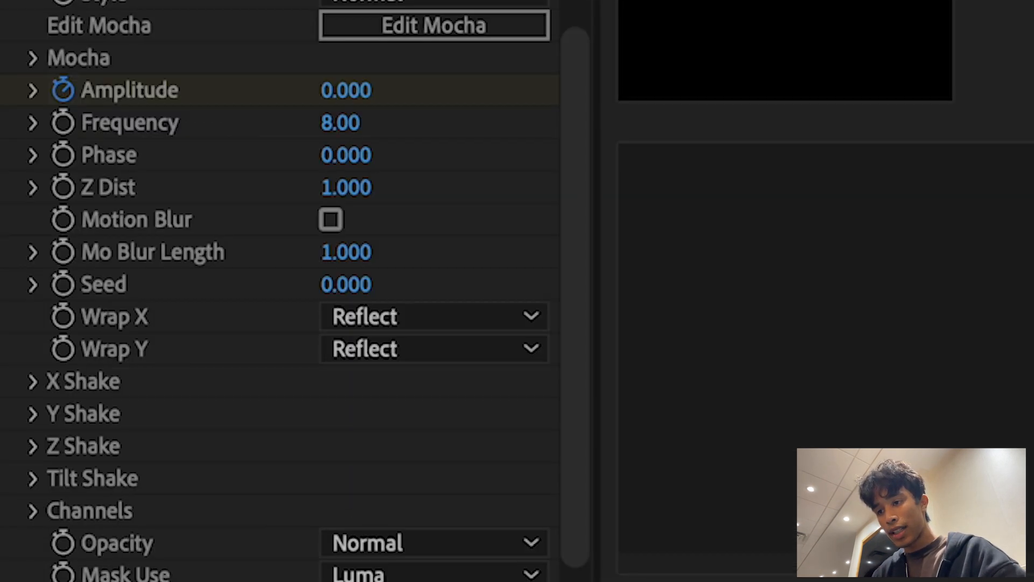
scroll(325, 234, up, 1)
click(328, 237)
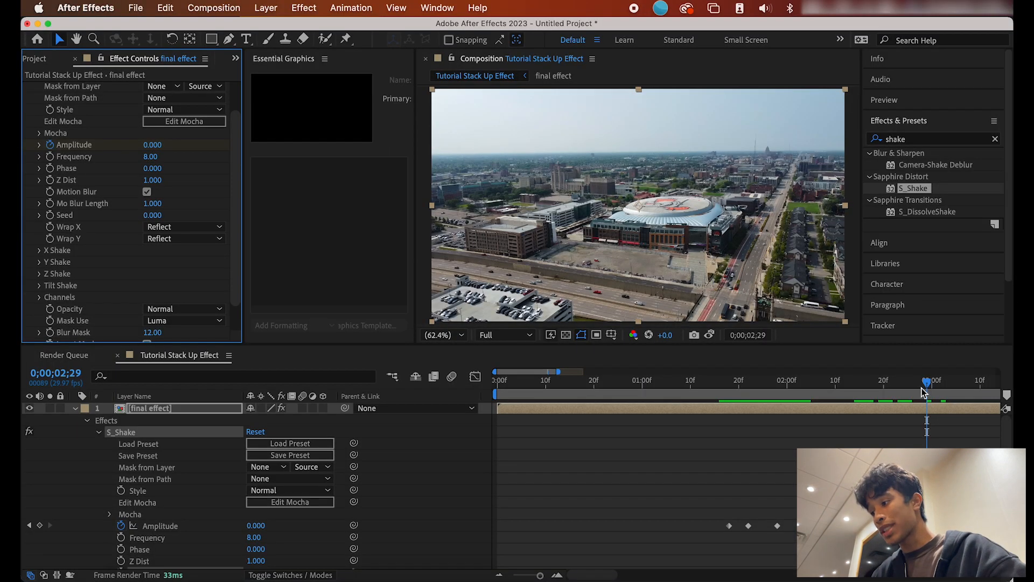
drag(924, 382, 946, 384)
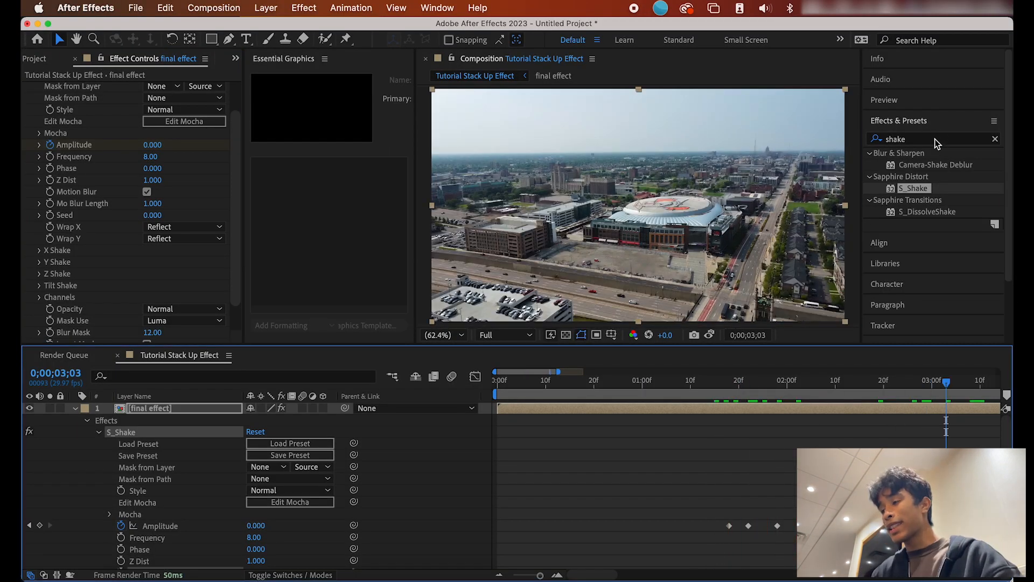
click(935, 139)
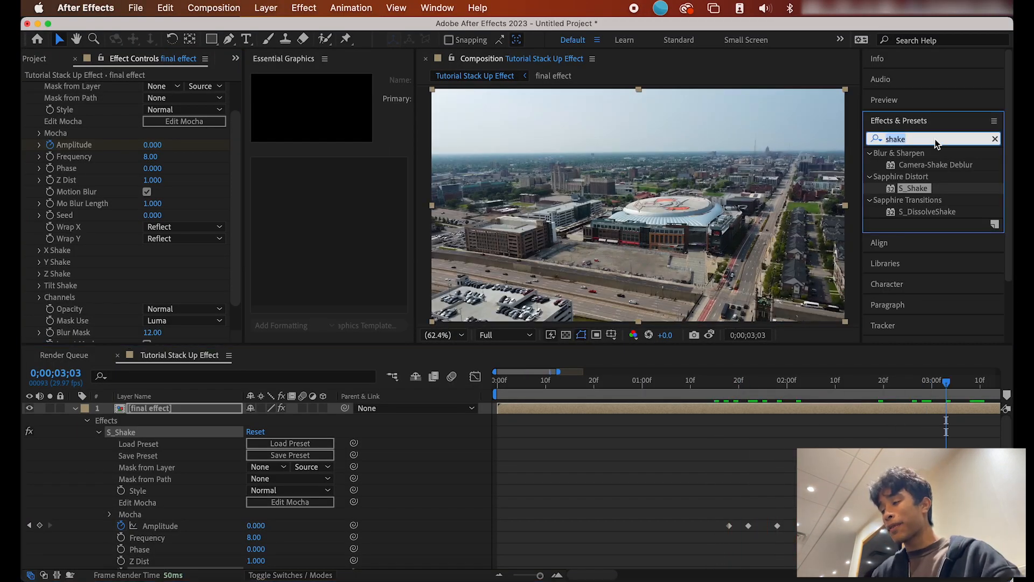
click(995, 139)
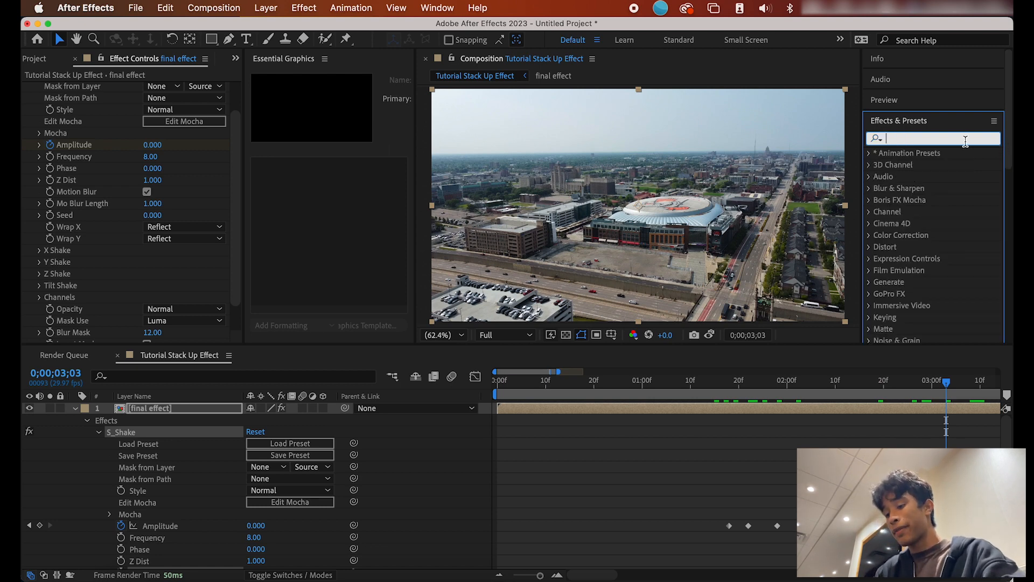
text(like an)
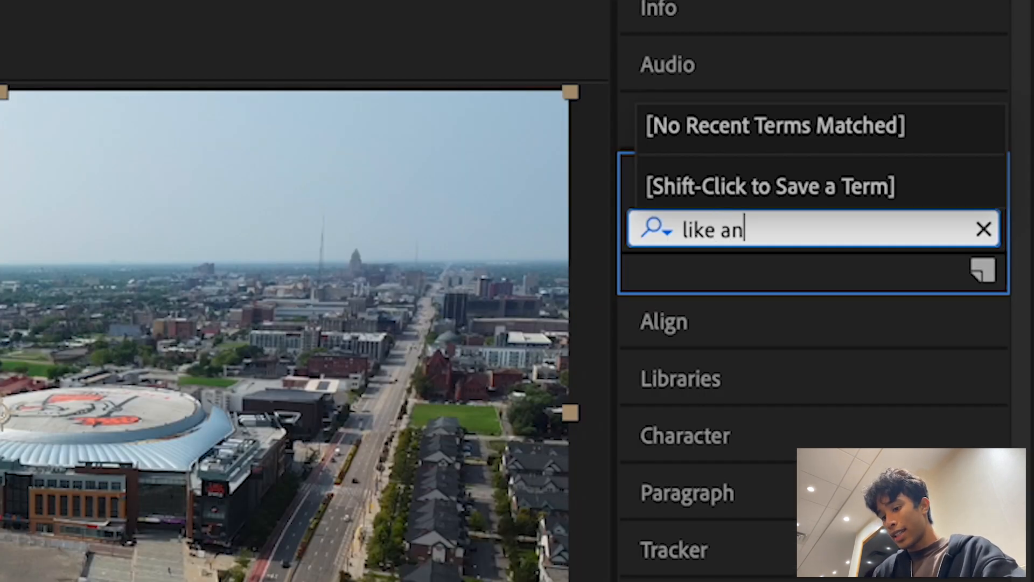
text(d subscrib)
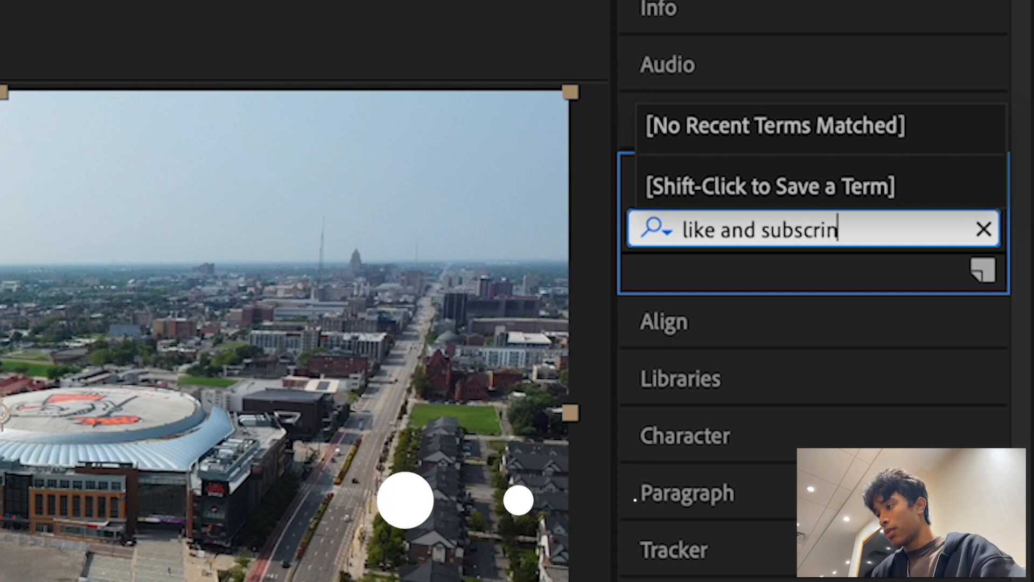
text(e)
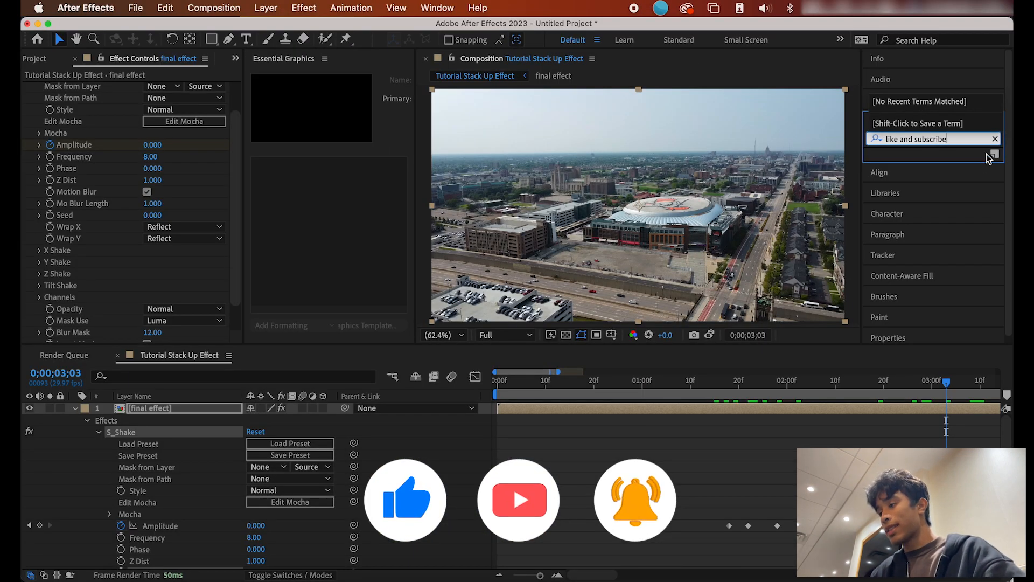
click(936, 156)
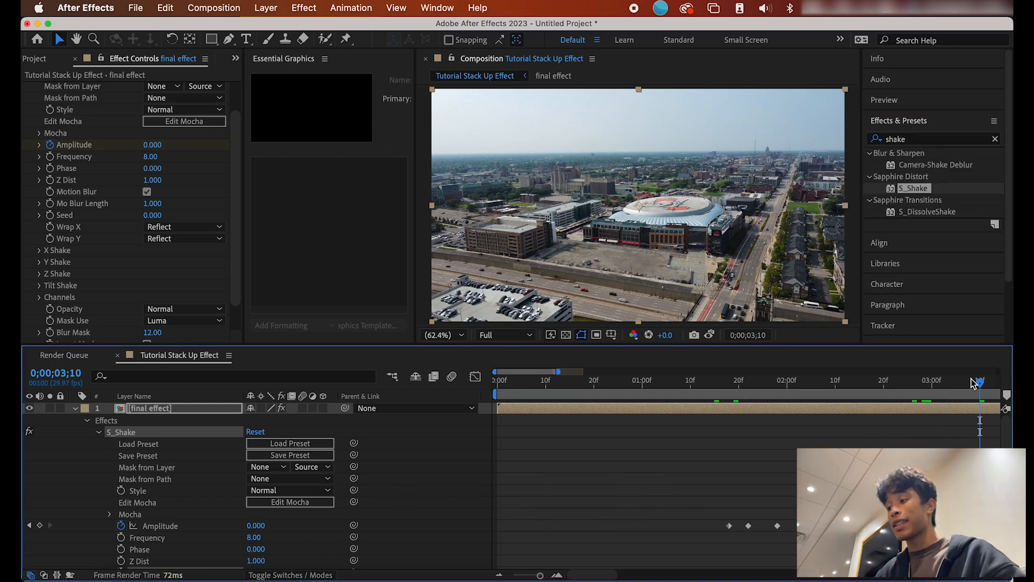
click(724, 381)
key(space)
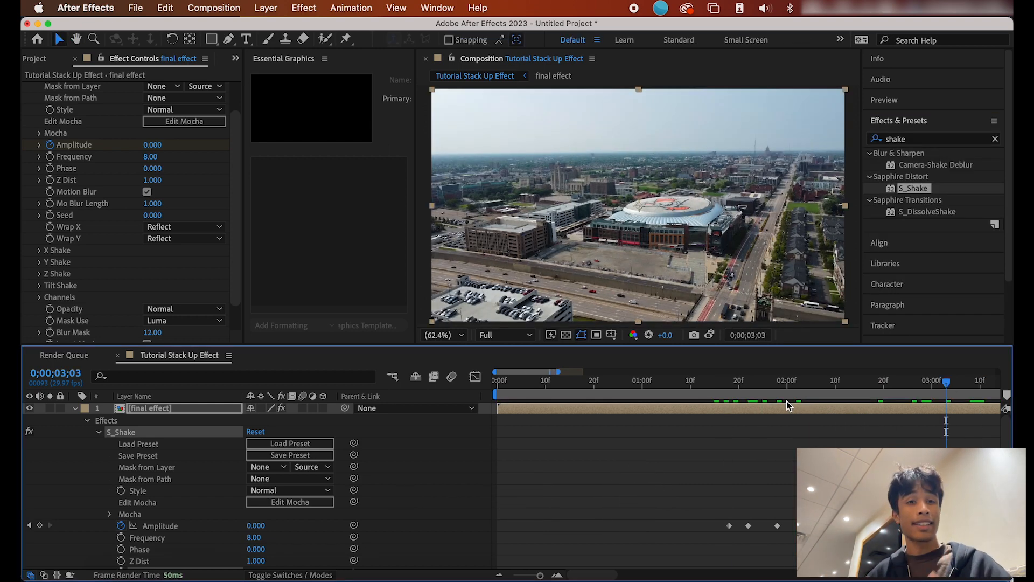